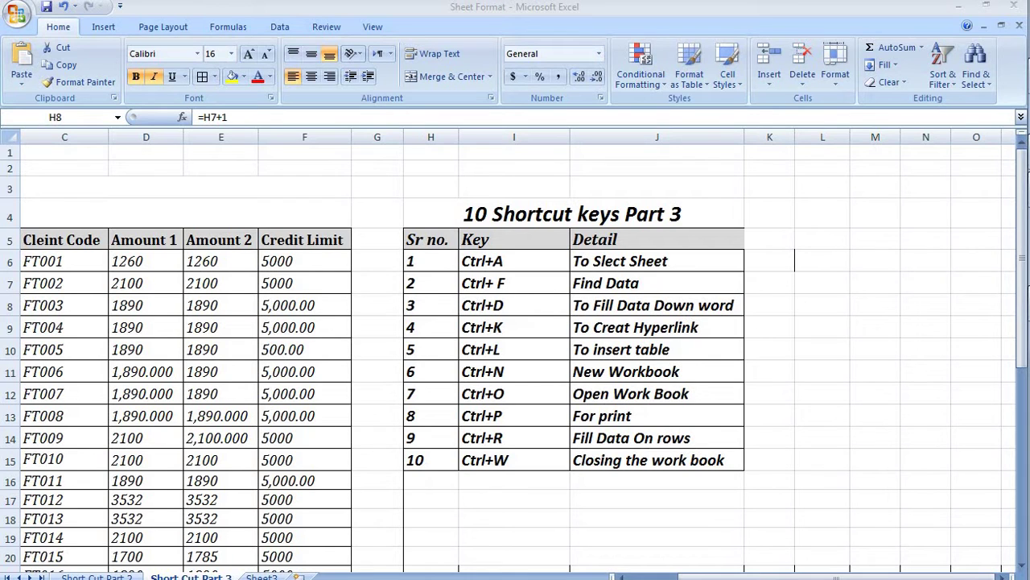
Look over the 10 Shortcut keys table and go to the first row of the A/R Detail Sheet table.
click(378, 303)
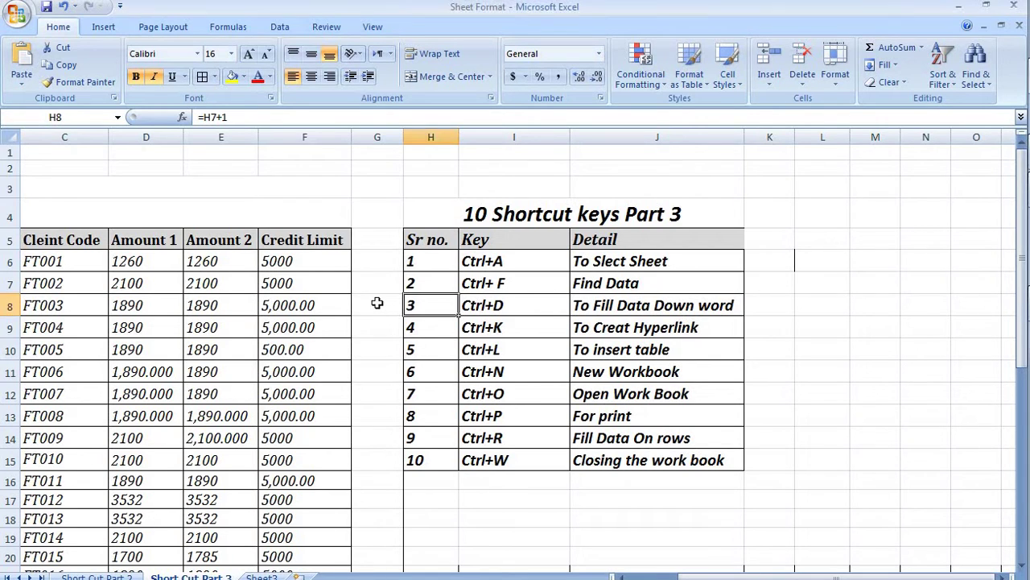
key(Left)
key(Left)
key(Left)
key(Right)
key(Right)
key(Right)
key(Up)
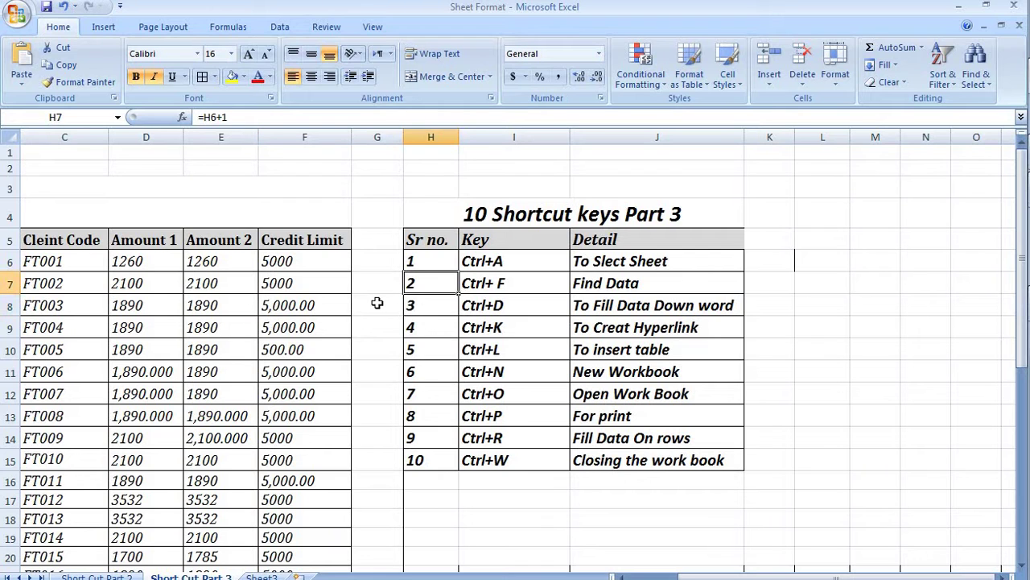
key(Right)
key(Right)
key(Up)
key(Left)
key(Left)
key(Left)
key(Left)
key(Left)
key(Left)
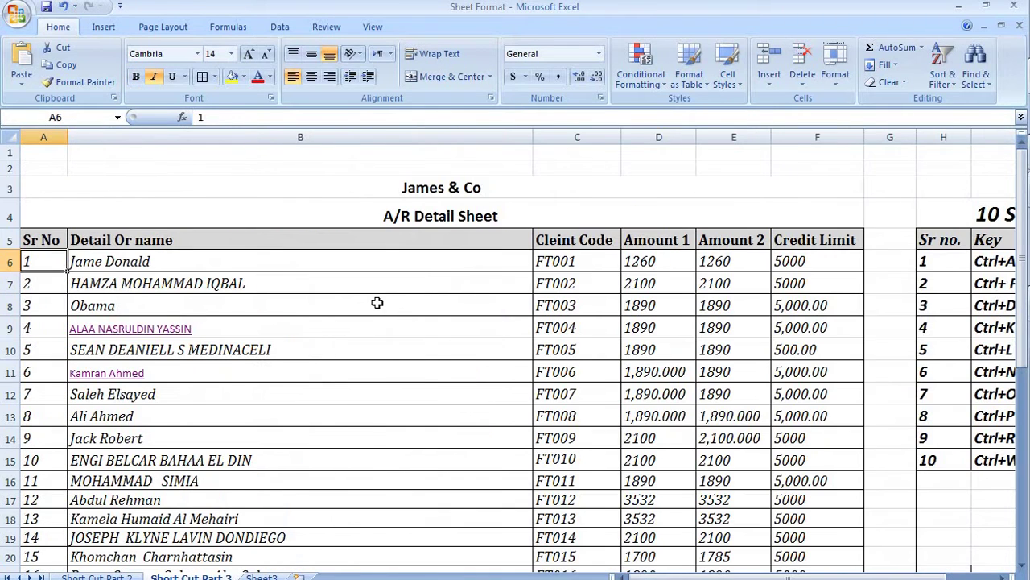
Select the entire A/R Detail Sheet table from cell B14.
key(Down)
key(Down)
key(Down)
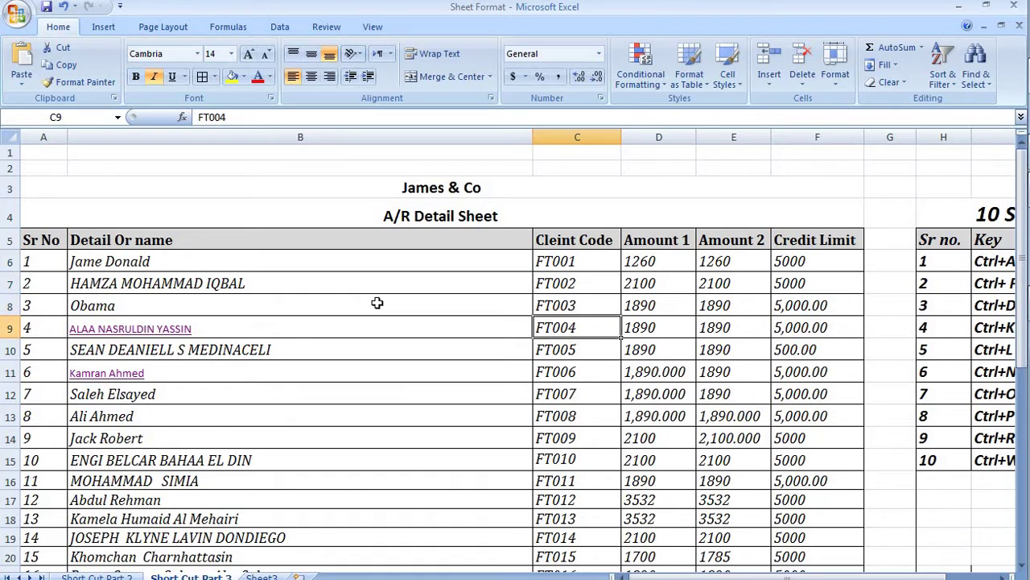
key(Left)
key(Down)
key(Down)
key(Down)
key(Down)
key(Down)
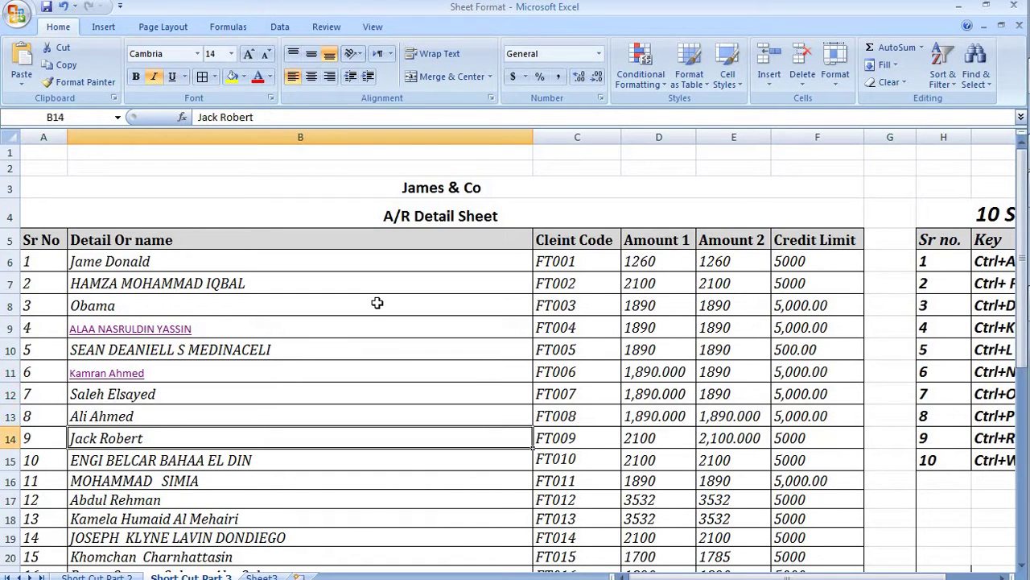
key(ctrl+a)
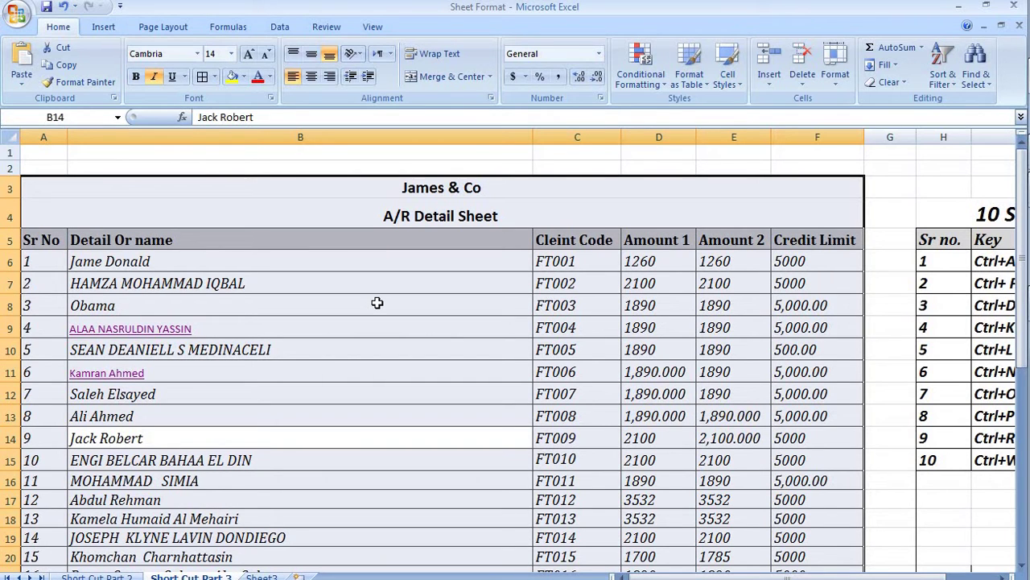
Select the entire 10 Shortcut keys Part 3 table from cell H14.
key(Right)
key(Right)
key(Right)
key(Right)
key(Right)
key(Right)
key(Right)
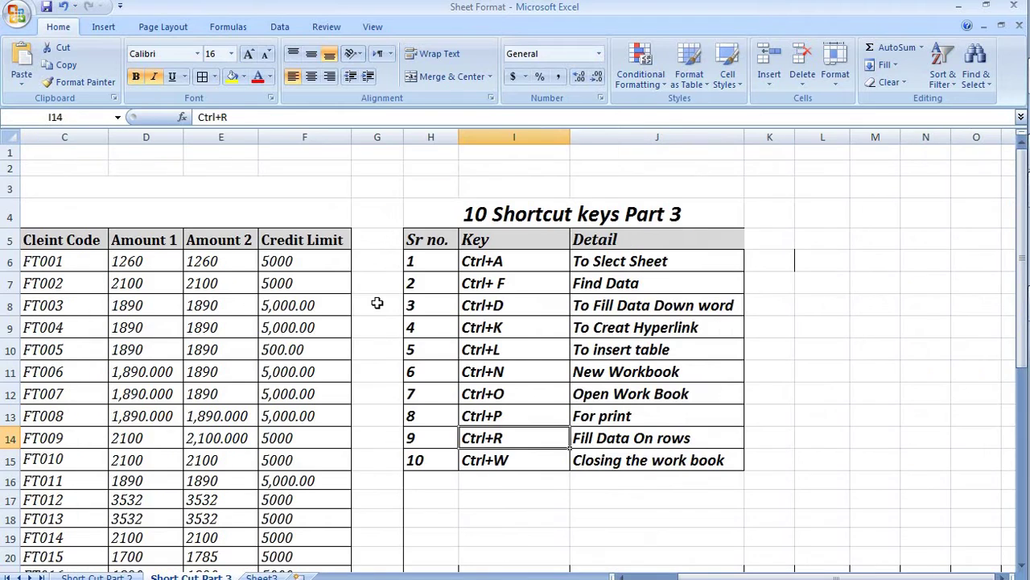
key(Left)
key(ctrl+a)
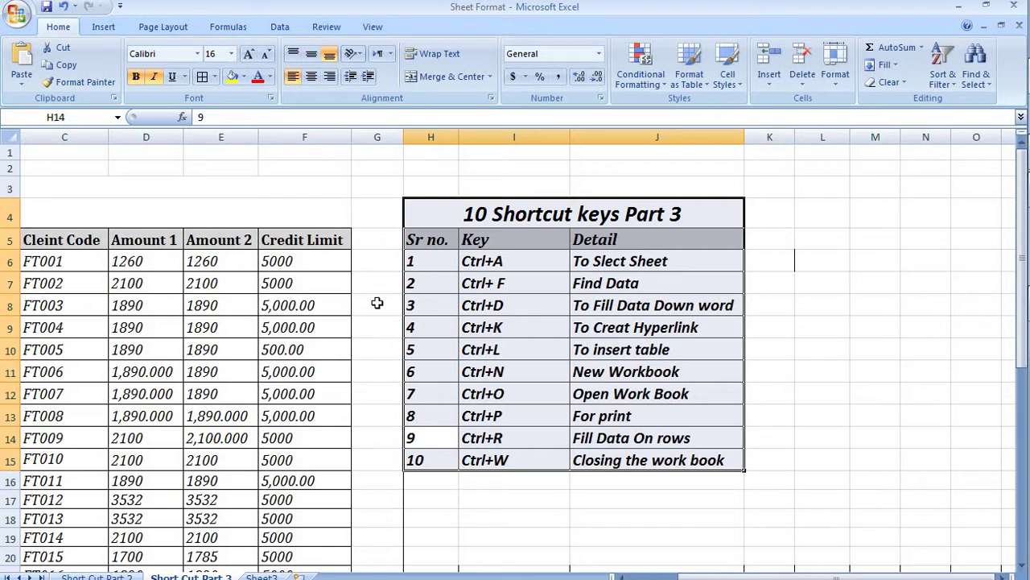
Find the next client entry matching the surname already stored as the search text.
key(Left)
key(Left)
key(Left)
key(Left)
key(Left)
key(Left)
key(Left)
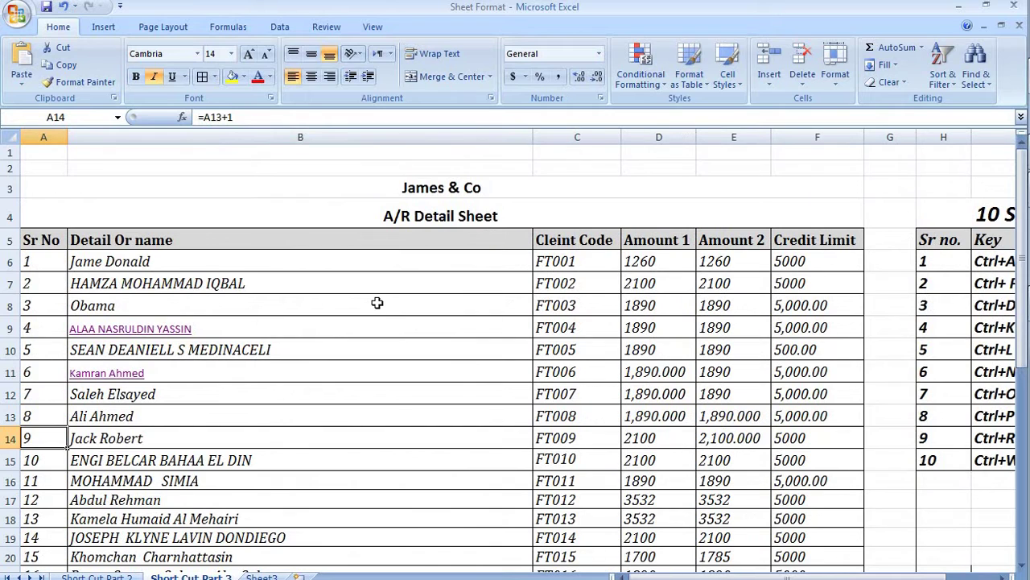
key(Right)
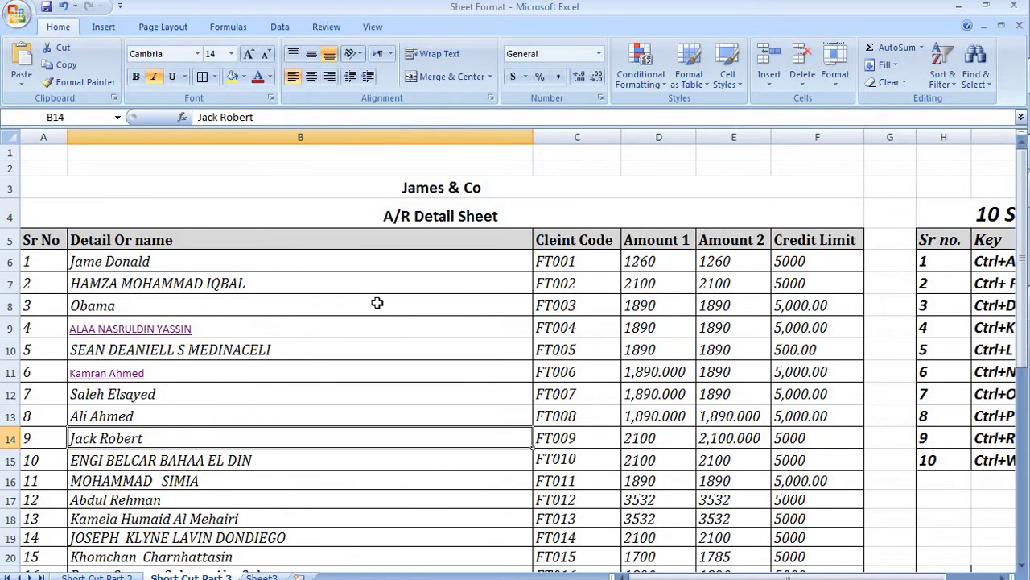
key(ctrl+f)
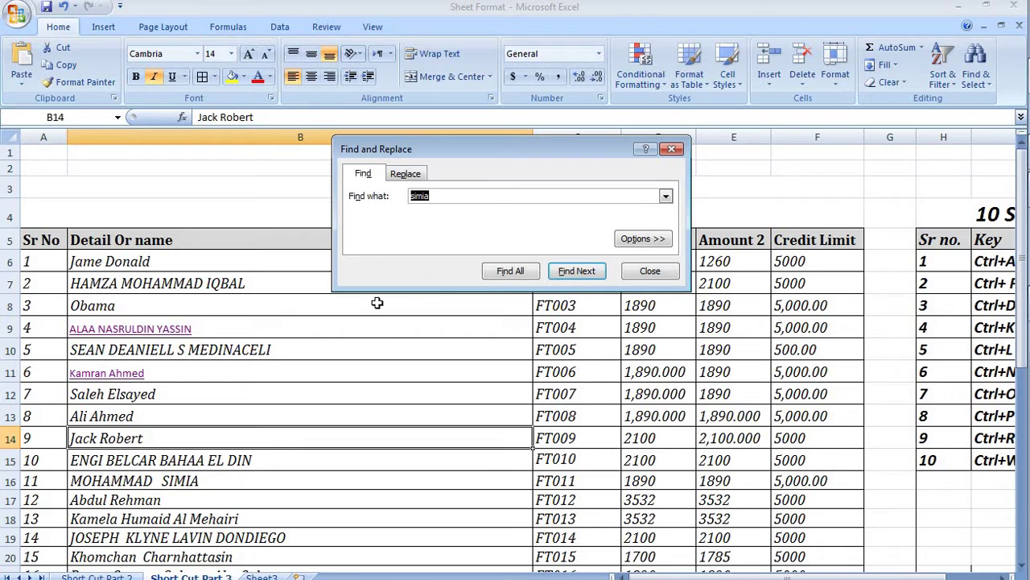
click(578, 271)
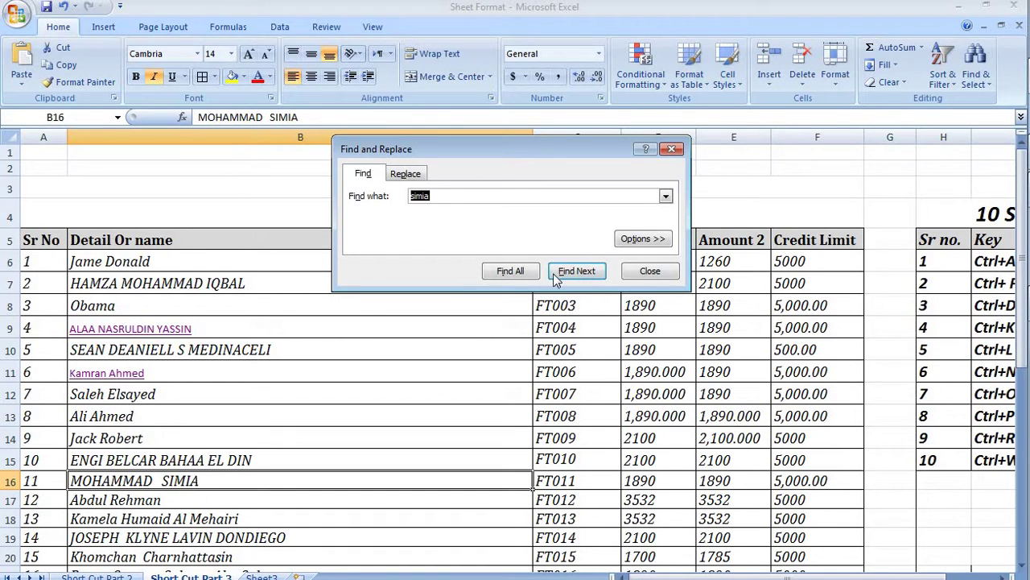
Replace the search text with a short first name and find the next matching client entry.
key(BackSpace)
text(alli)
key(Return)
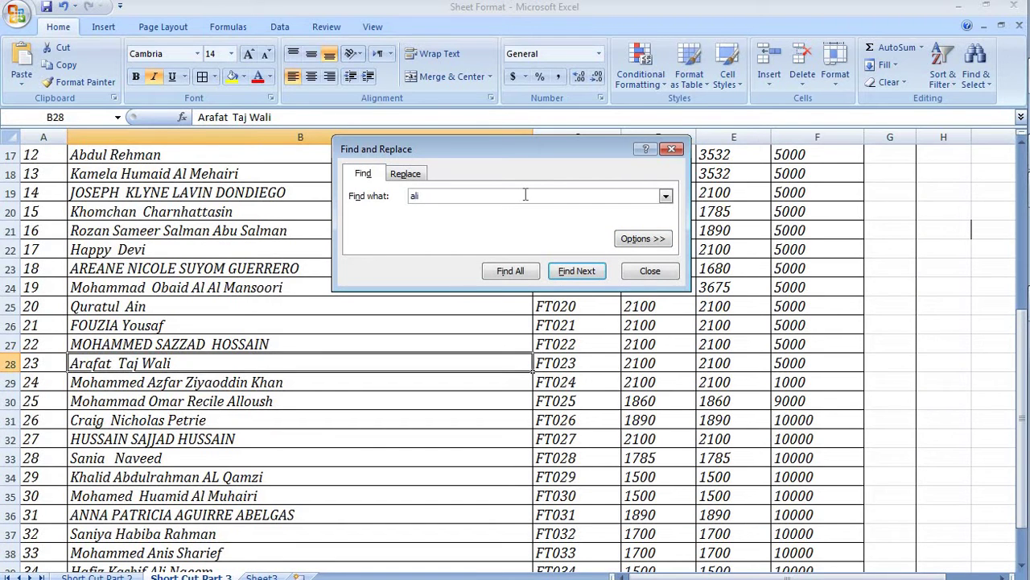
Search for a client by a three-letter part of the name and close the Find and Replace dialog.
double_click(478, 193)
key(BackSpace)
text(taj)
click(585, 274)
click(671, 149)
Return to the shortcut list and examine the third entry, the Ctrl+D shortcut for filling data downward.
key(Up)
key(Up)
key(Up)
key(Up)
key(Up)
key(Up)
key(Up)
key(Up)
key(Up)
key(Up)
key(Up)
key(Up)
key(Up)
key(Right)
key(Right)
key(Right)
key(Right)
key(Right)
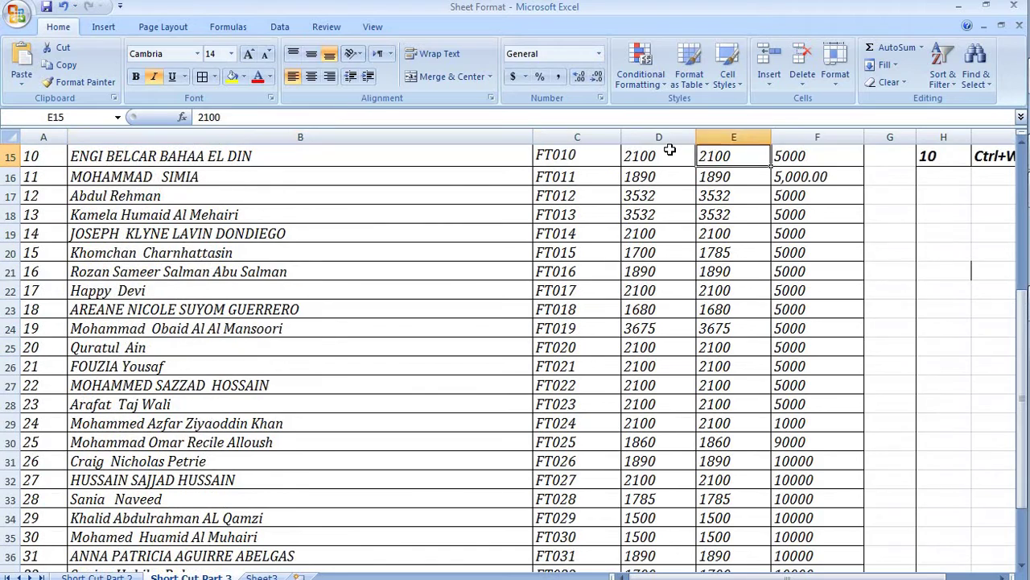
key(Up)
key(Up)
key(Up)
key(Up)
key(Up)
key(Up)
key(Up)
key(Up)
key(Up)
key(Up)
key(Up)
key(Right)
key(Down)
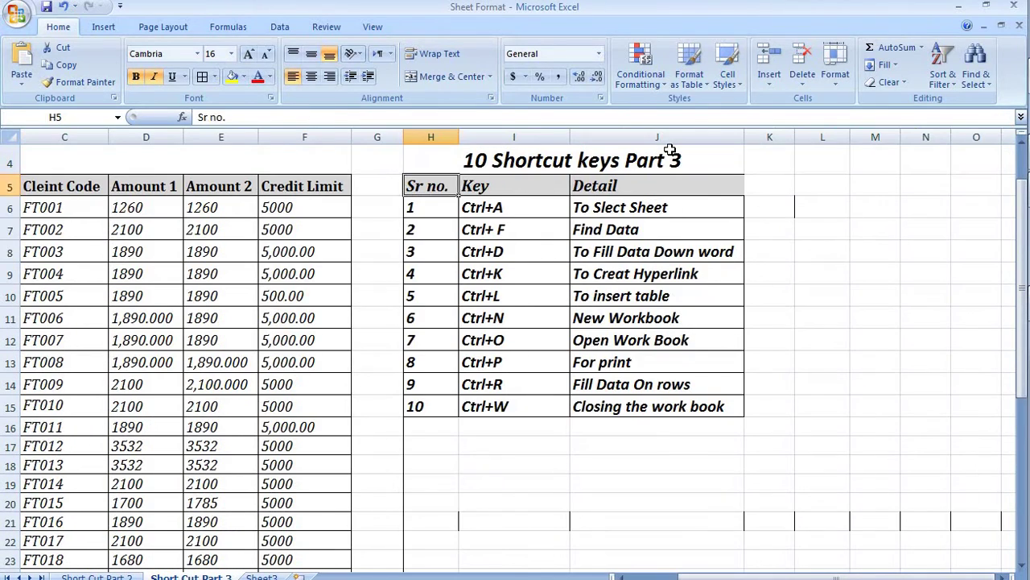
key(Down)
key(Down)
key(Down)
key(Right)
key(Left)
key(Right)
key(Right)
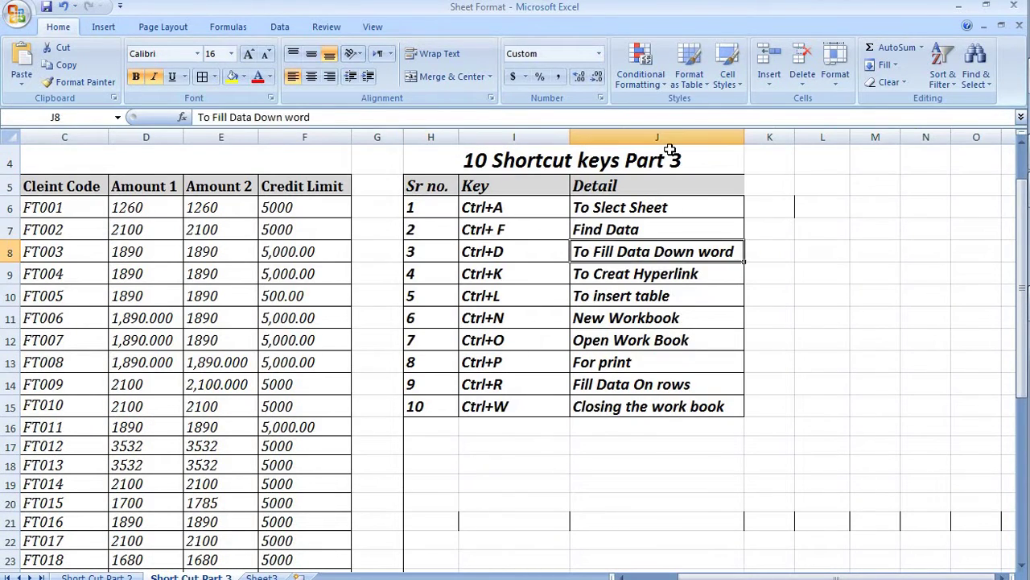
Enter 100 in cell G6 beside the first client's credit limit.
key(Left)
key(Left)
key(Left)
key(Left)
key(Right)
key(Right)
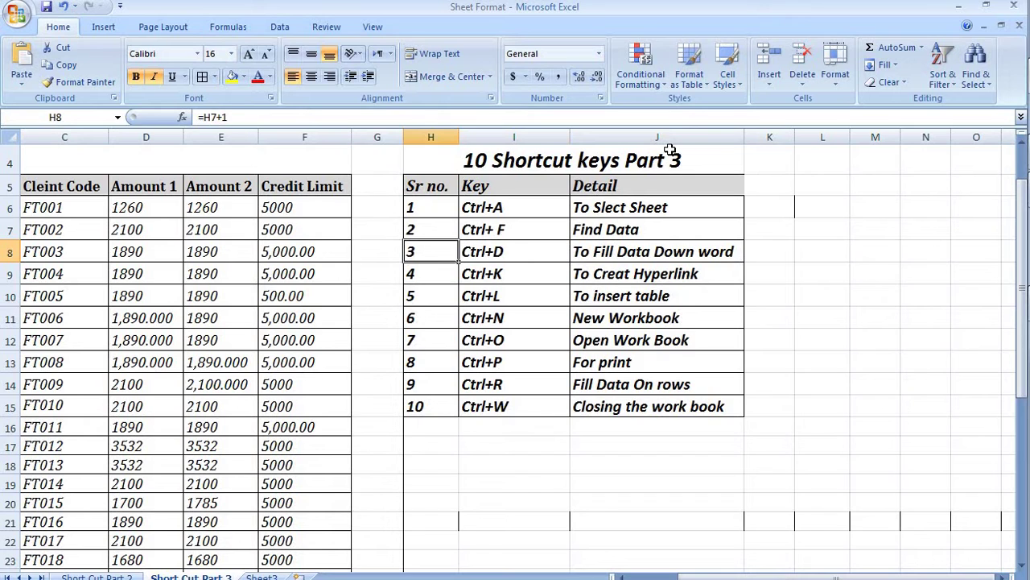
key(Left)
key(Up)
key(Up)
key(Up)
key(Down)
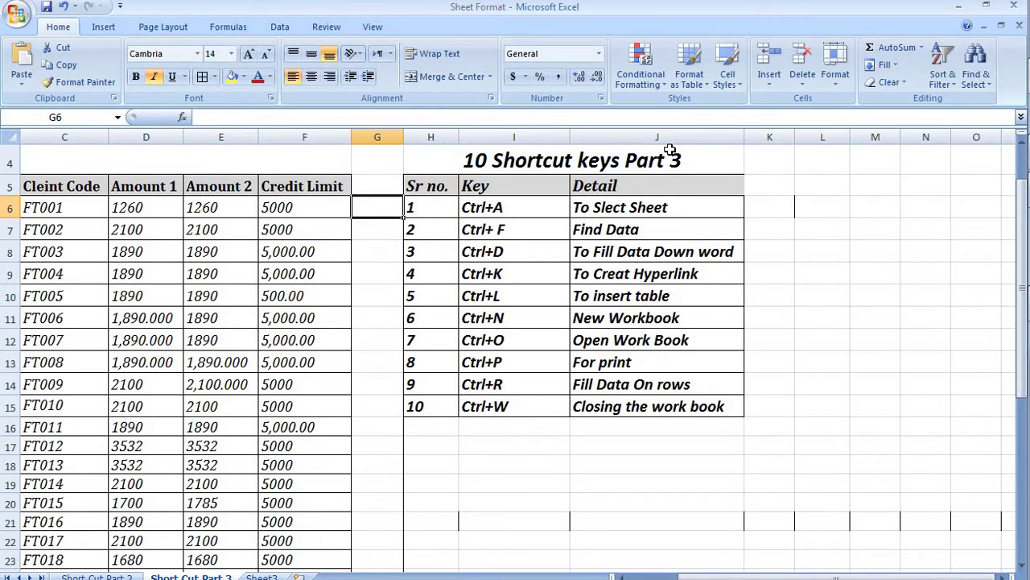
text(100)
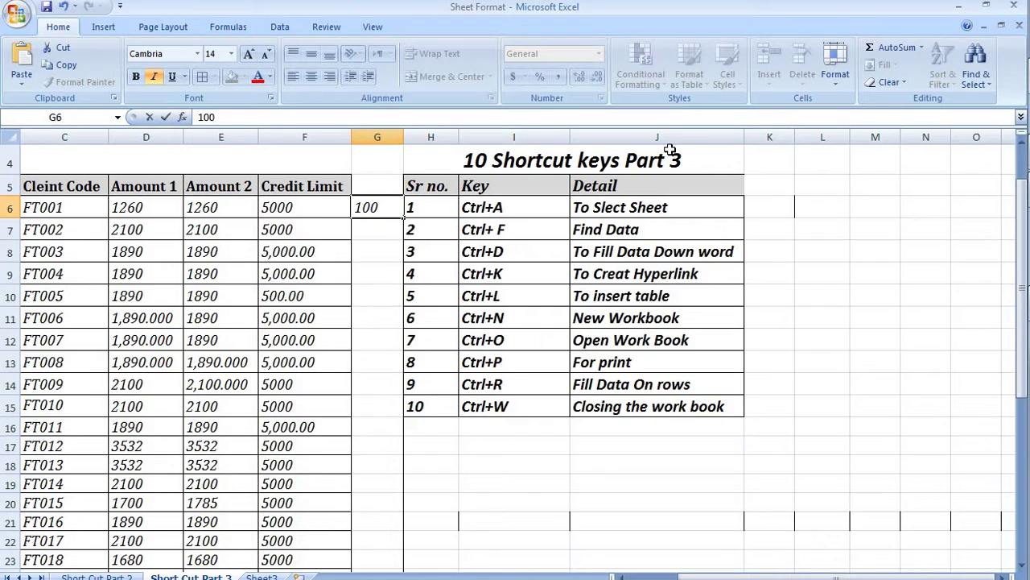
key(ctrl+Return)
key(Down)
key(Left)
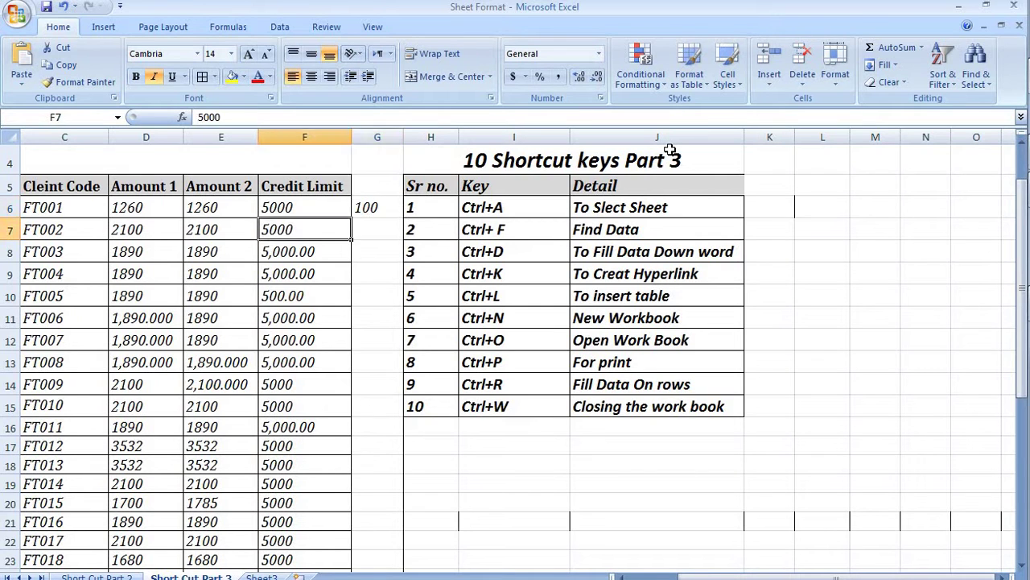
key(Up)
key(Right)
key(Down)
key(Down)
key(Down)
key(Down)
key(Down)
key(Down)
key(Down)
key(Down)
key(Down)
key(Down)
key(Down)
key(Down)
key(Down)
key(Down)
key(Down)
key(Down)
key(Down)
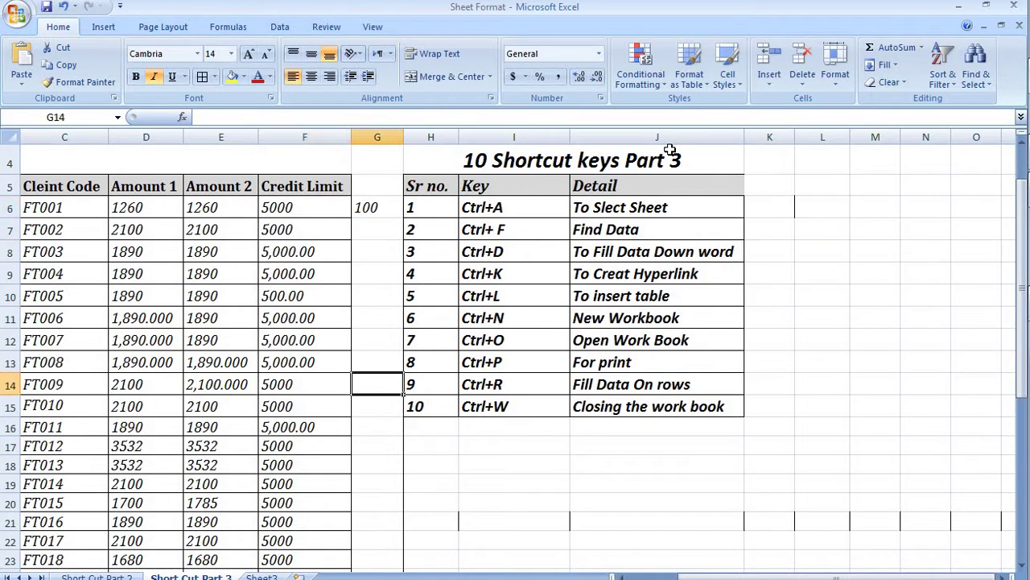
key(Up)
key(Up)
key(Up)
key(Up)
key(Up)
key(Up)
key(Up)
key(Up)
key(Up)
key(Up)
key(Up)
key(Up)
key(Up)
key(Up)
key(Up)
key(Up)
key(Up)
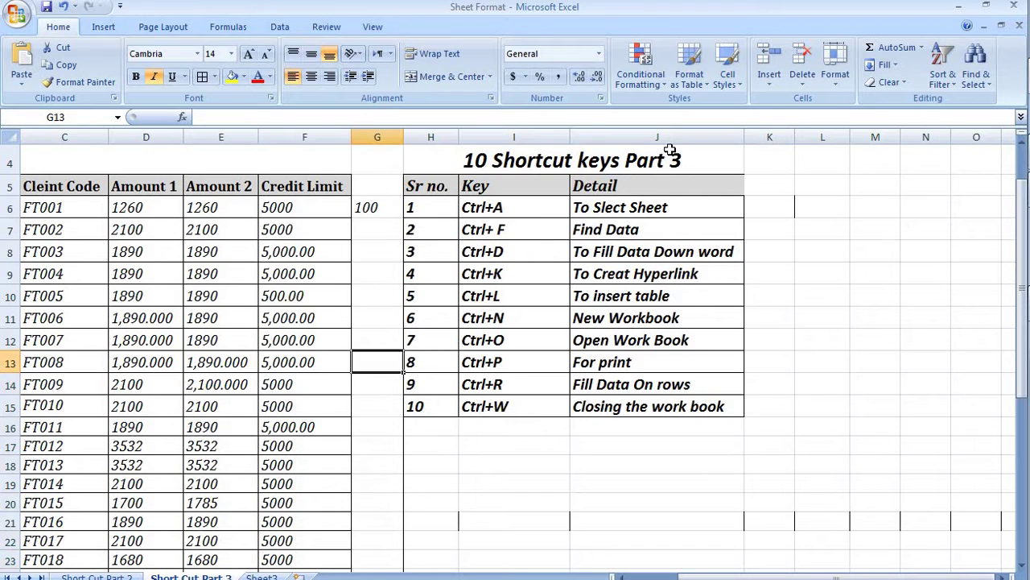
key(Down)
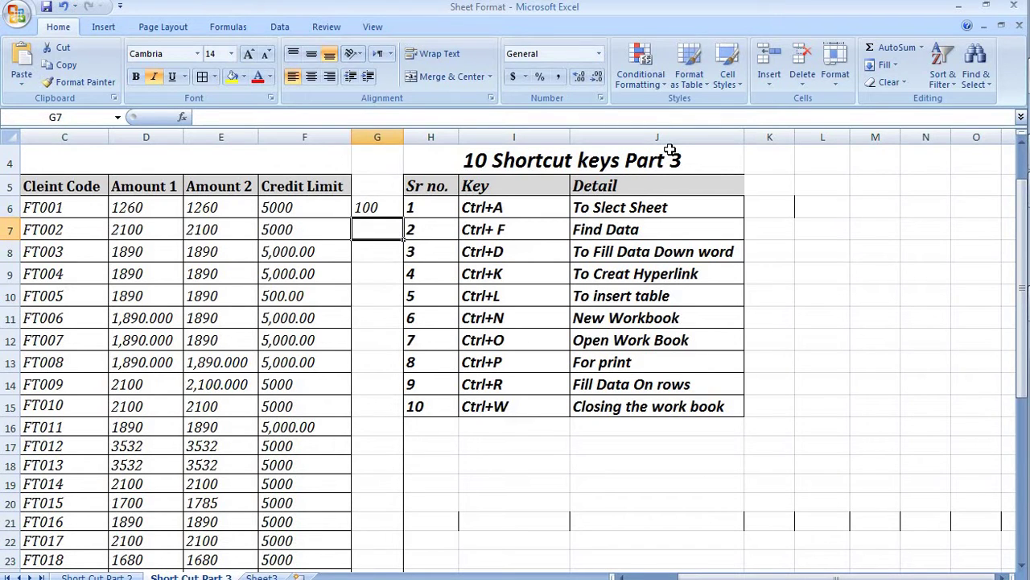
key(Up)
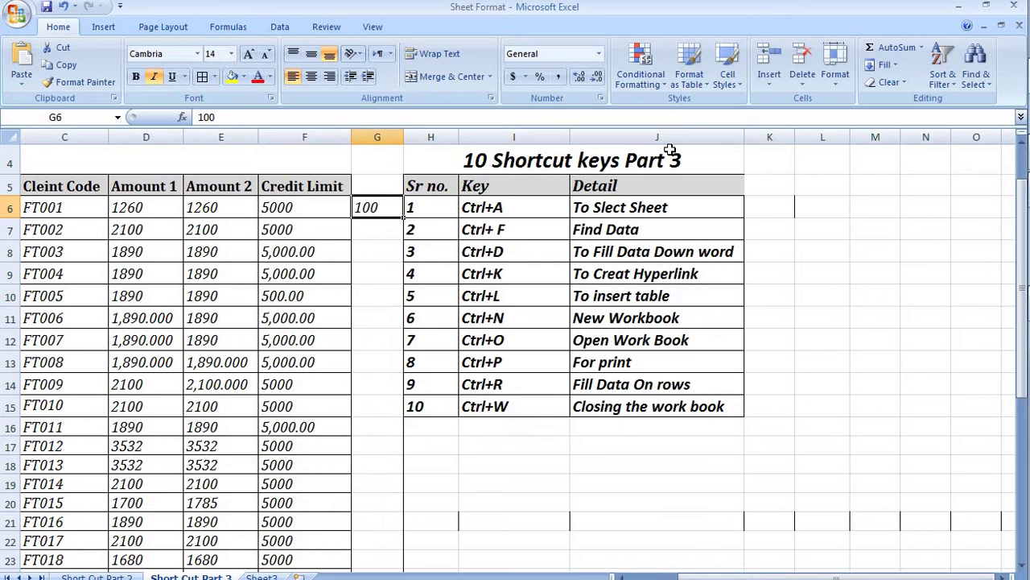
Fill the 100 in G6 down through the last client's row, G39.
key(shift+Down)
key(shift+Down)
key(shift+Down)
key(shift+Down)
key(shift+Down)
key(shift+Down)
key(shift+Down)
key(shift+Down)
key(shift+Down)
key(shift+Down)
key(shift+Down)
key(shift+Down)
key(shift+Down)
key(shift+Down)
key(shift+Down)
key(shift+Down)
key(shift+Down)
key(shift+Down)
key(shift+Down)
key(shift+Down)
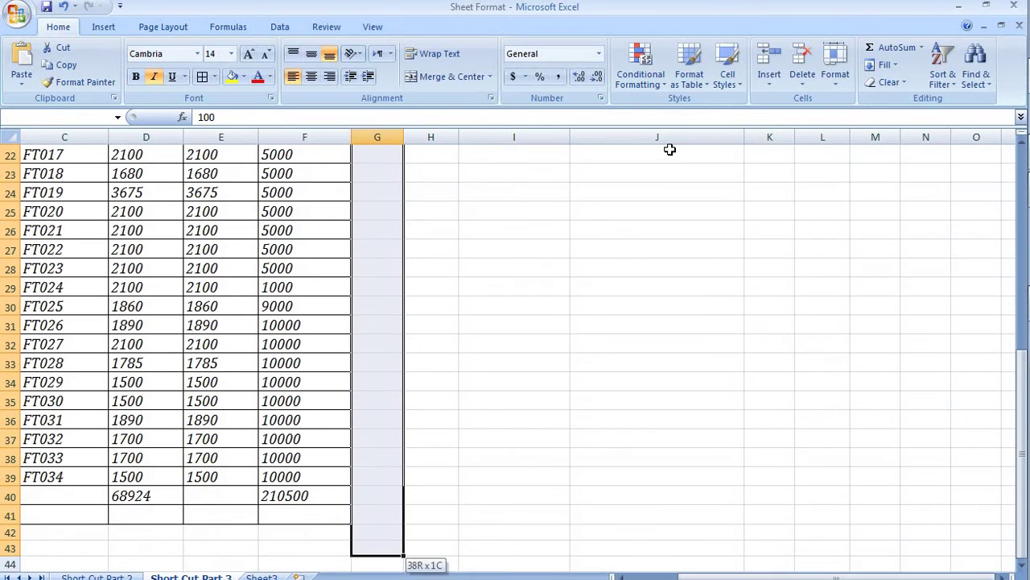
key(shift+Up)
key(shift+Up)
key(shift+Up)
key(shift+Up)
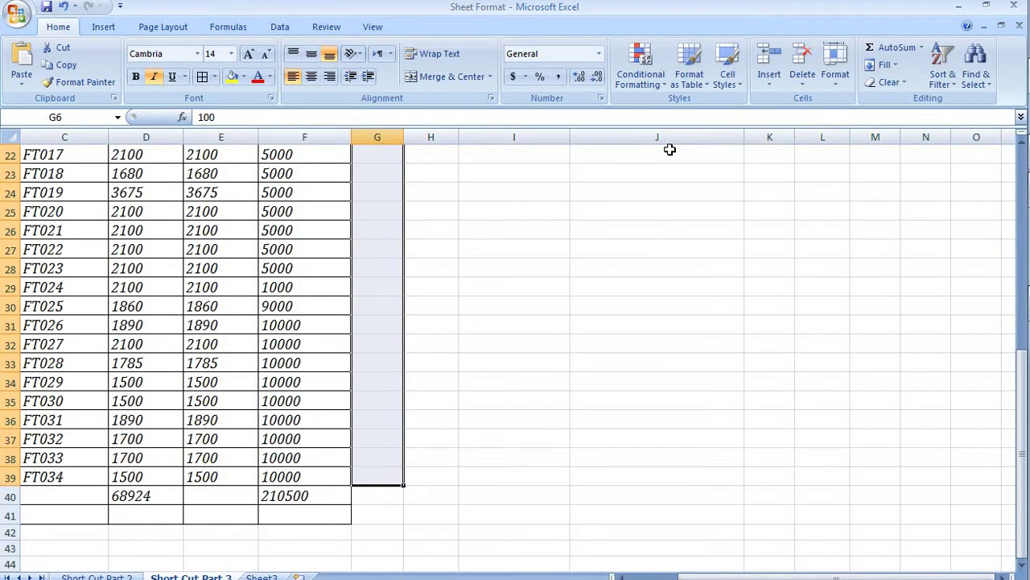
key(ctrl+d)
Return to the shortcut list and examine the fourth entry, the Ctrl+K shortcut for creating a hyperlink.
key(Up)
key(Up)
key(Up)
key(Up)
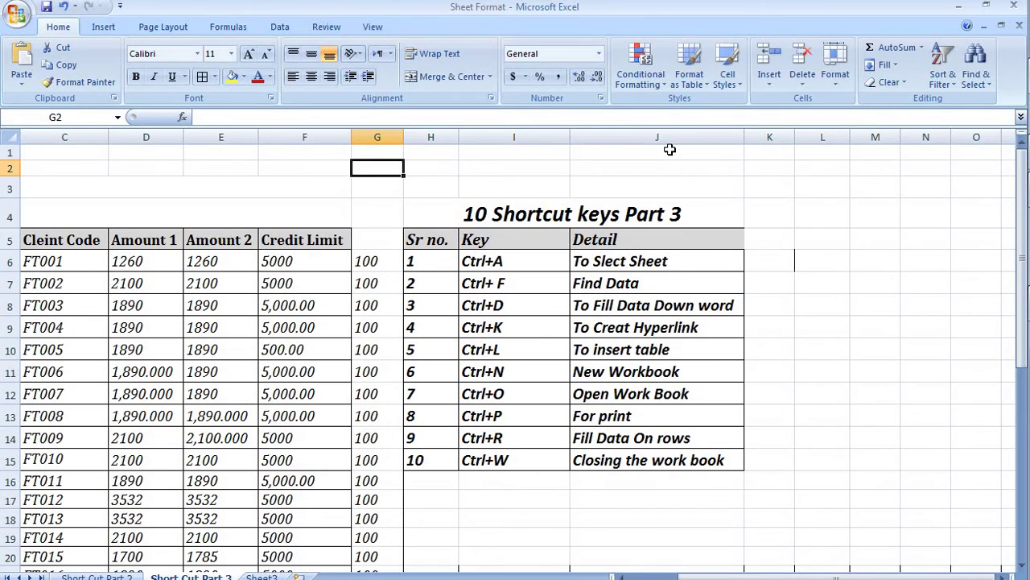
key(Down)
key(Down)
key(Down)
key(Down)
key(Down)
key(Down)
key(Down)
key(Down)
key(Down)
key(Down)
key(Down)
key(Right)
key(Right)
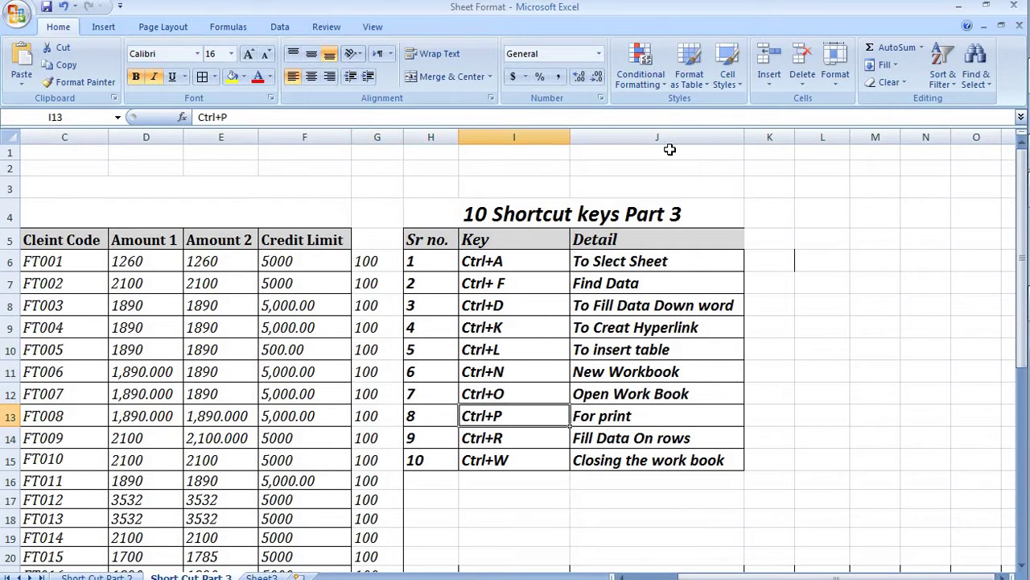
key(Up)
key(Up)
key(Up)
key(Up)
key(Right)
key(Right)
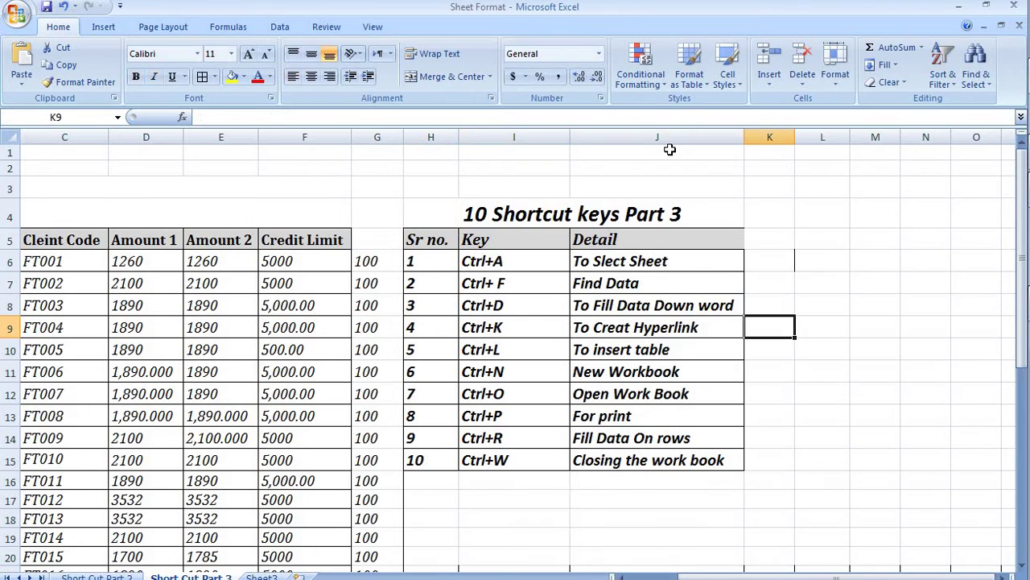
key(Left)
key(Left)
key(ctrl+Left)
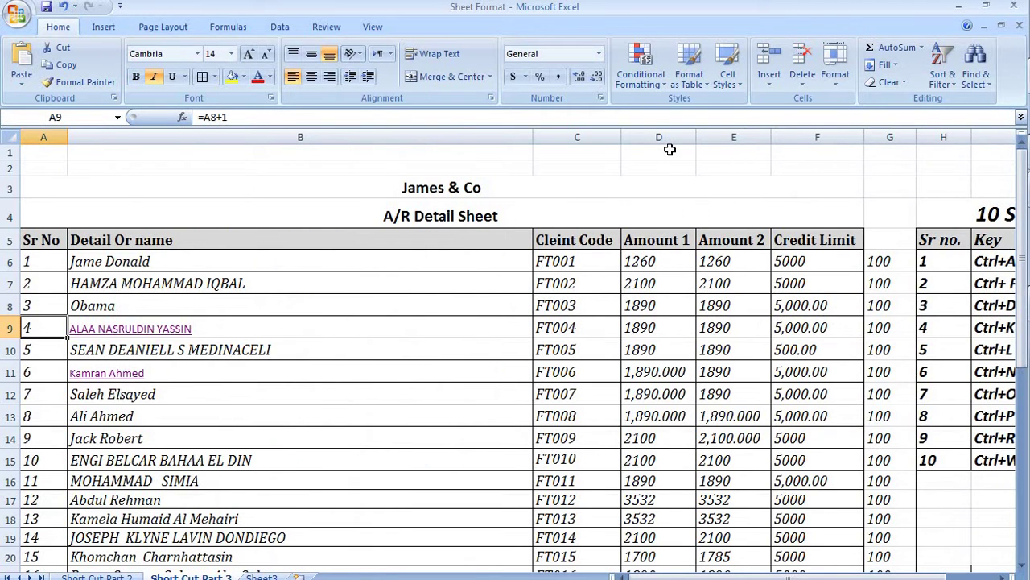
key(Right)
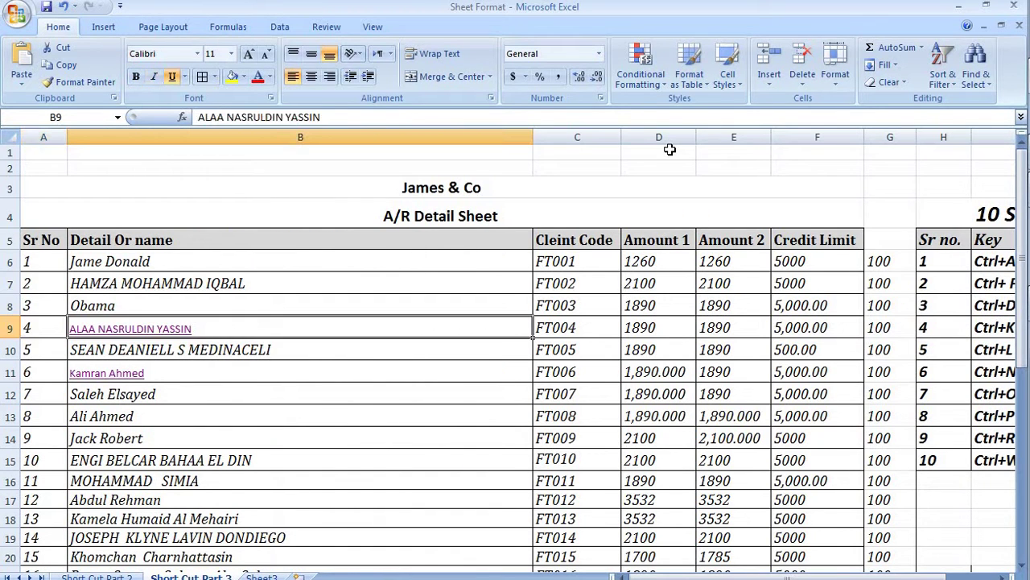
key(Down)
key(Down)
key(Down)
key(Down)
key(Down)
key(Down)
key(Up)
key(Up)
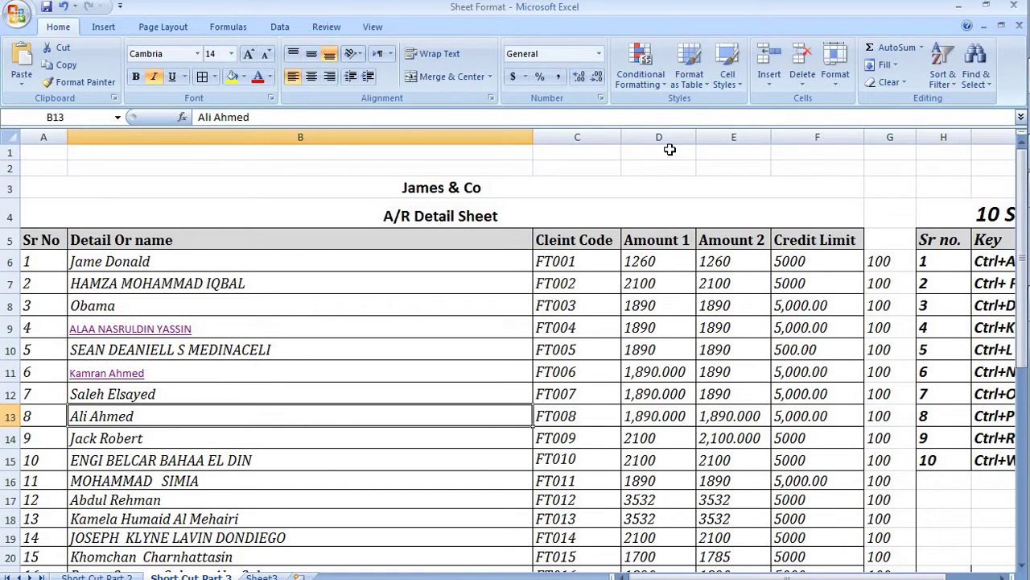
key(ctrl+k)
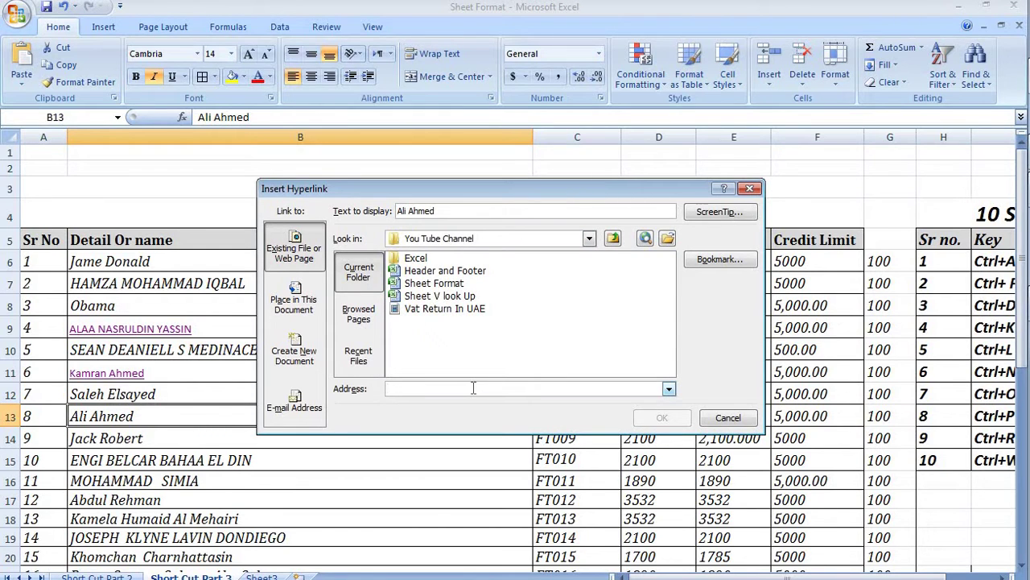
text(w)
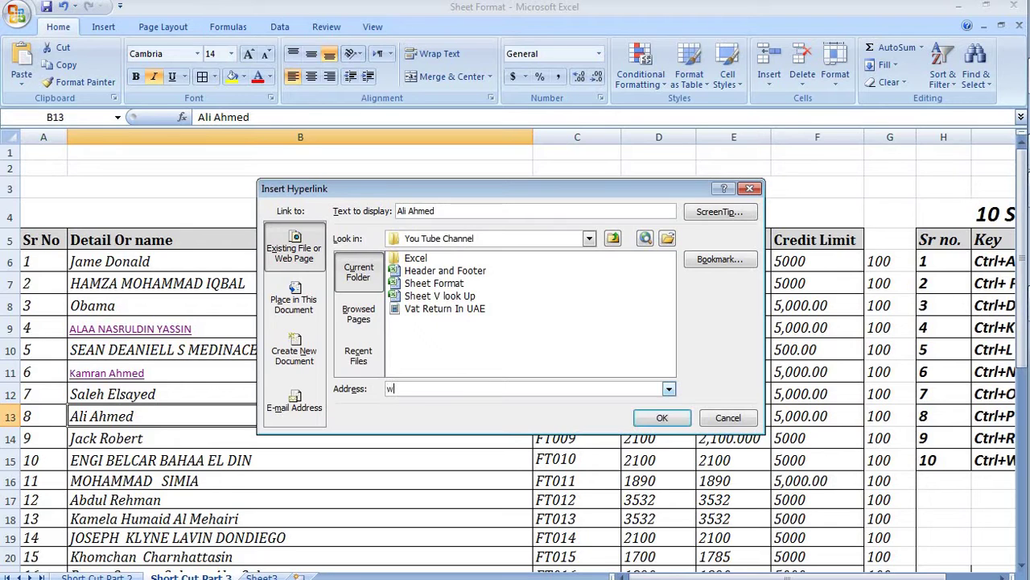
text(ww.facebook.com)
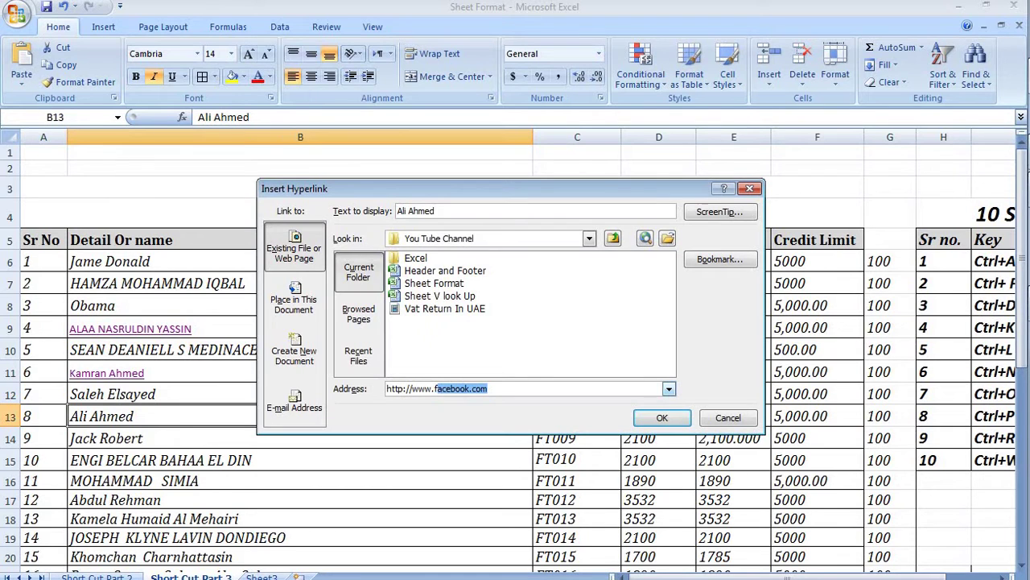
key(Return)
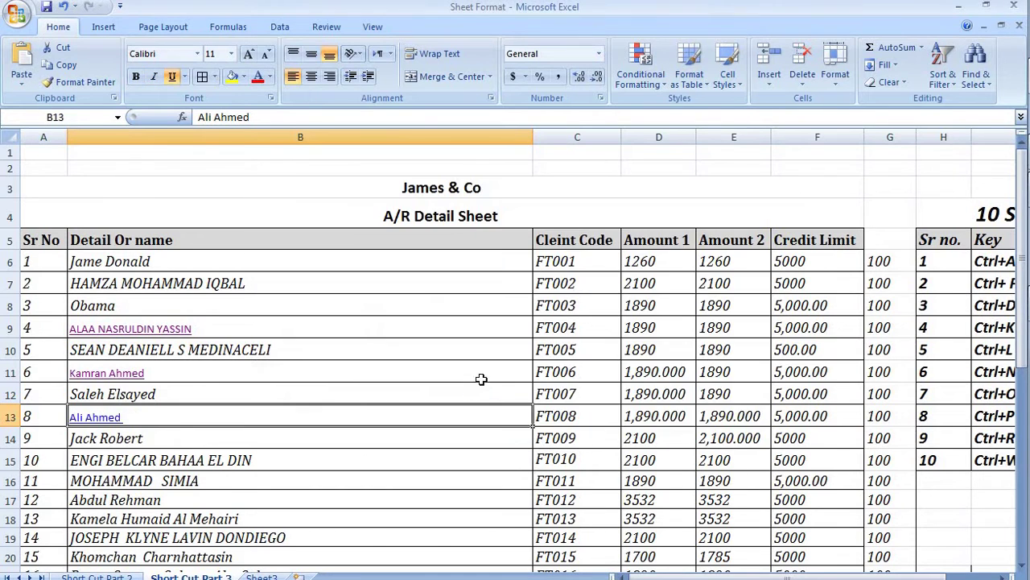
Follow the eighth client's hyperlink, widen and reposition the browser window to view the page, and close it.
click(107, 419)
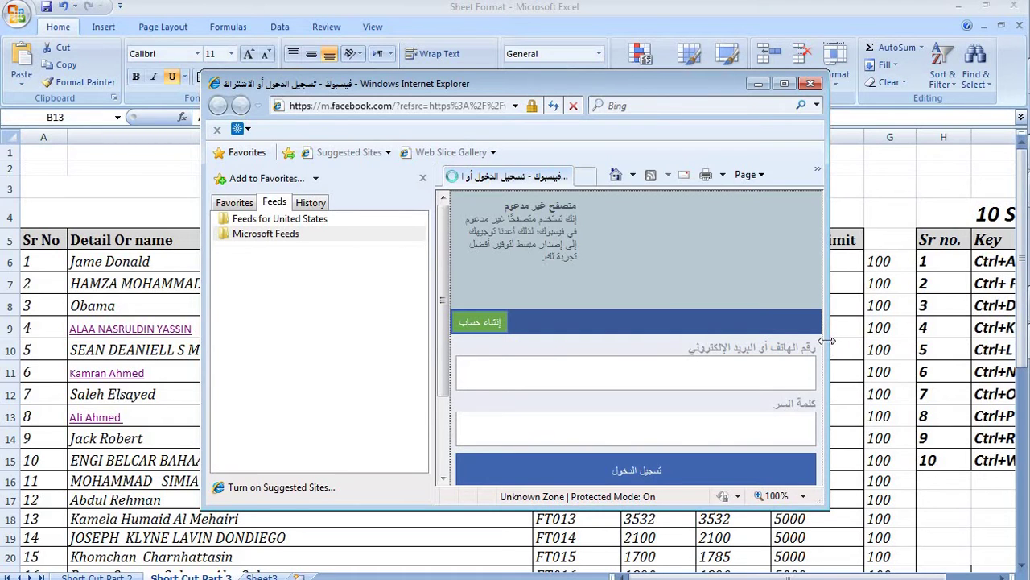
drag(827, 341, 1029, 341)
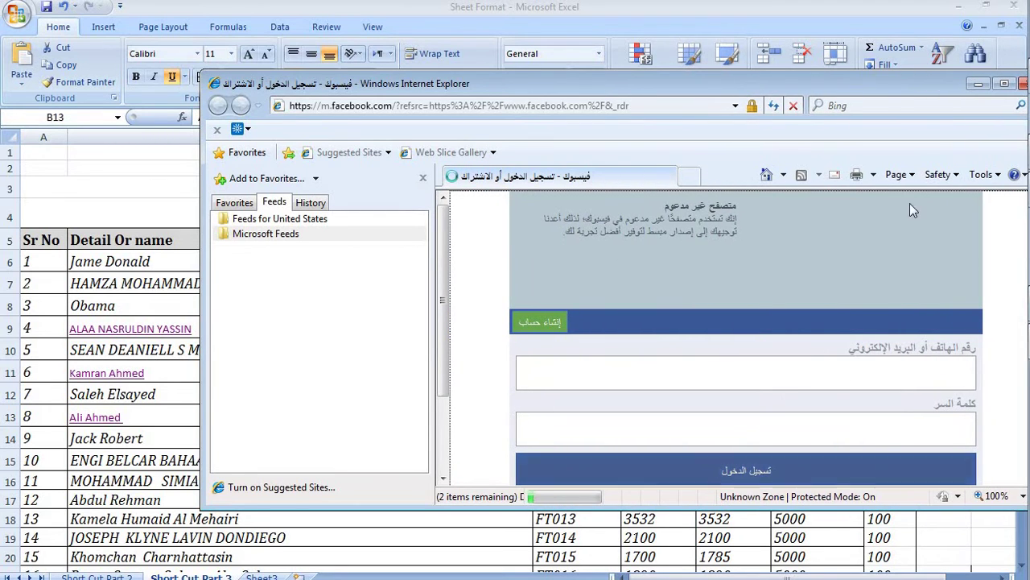
drag(916, 83, 815, 83)
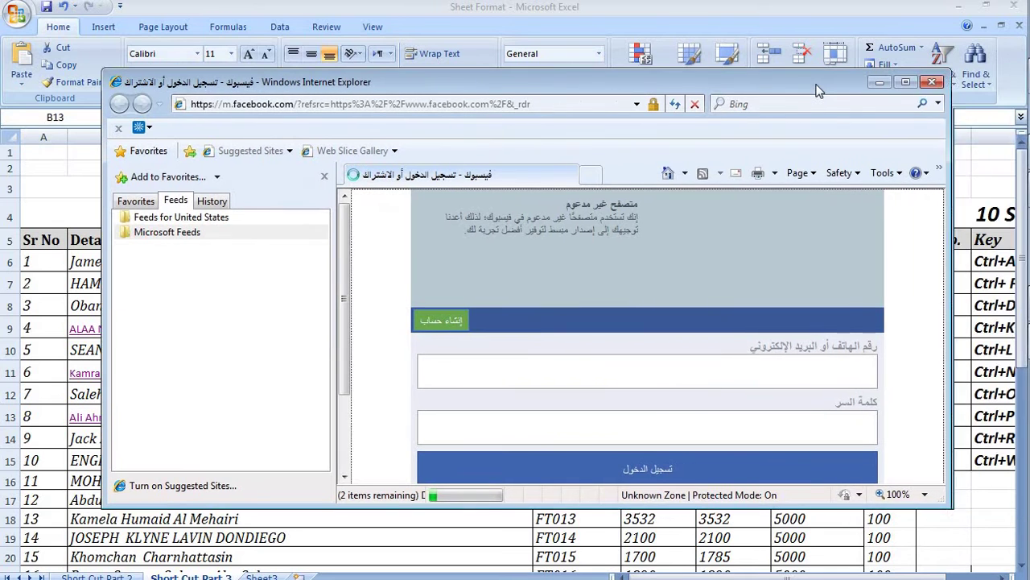
click(929, 84)
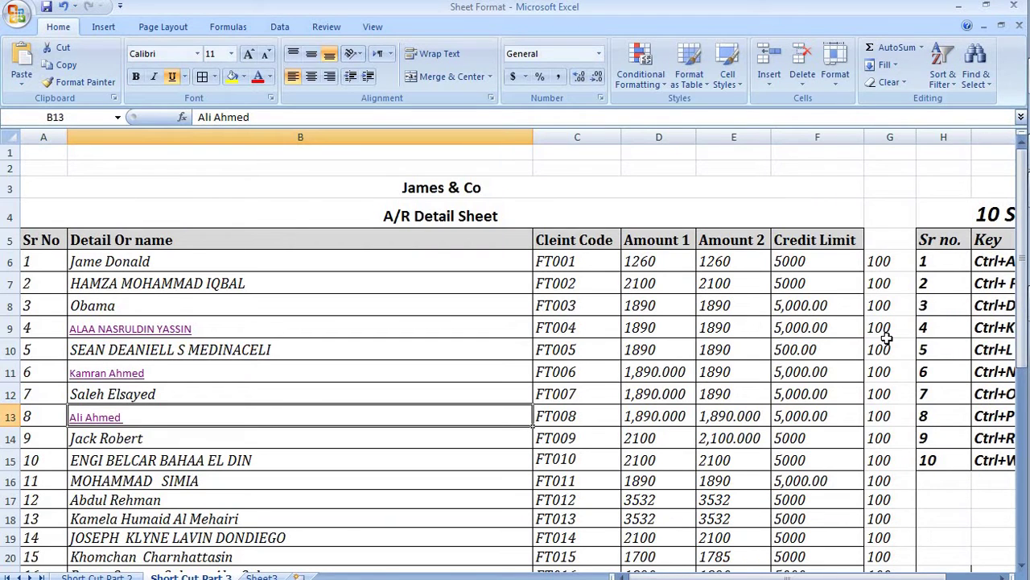
Return to the shortcut list and examine the fifth entry, the Ctrl+L shortcut for inserting a table.
key(Up)
key(Up)
key(Right)
key(Right)
key(Right)
key(Right)
key(Right)
key(Right)
key(Right)
key(Right)
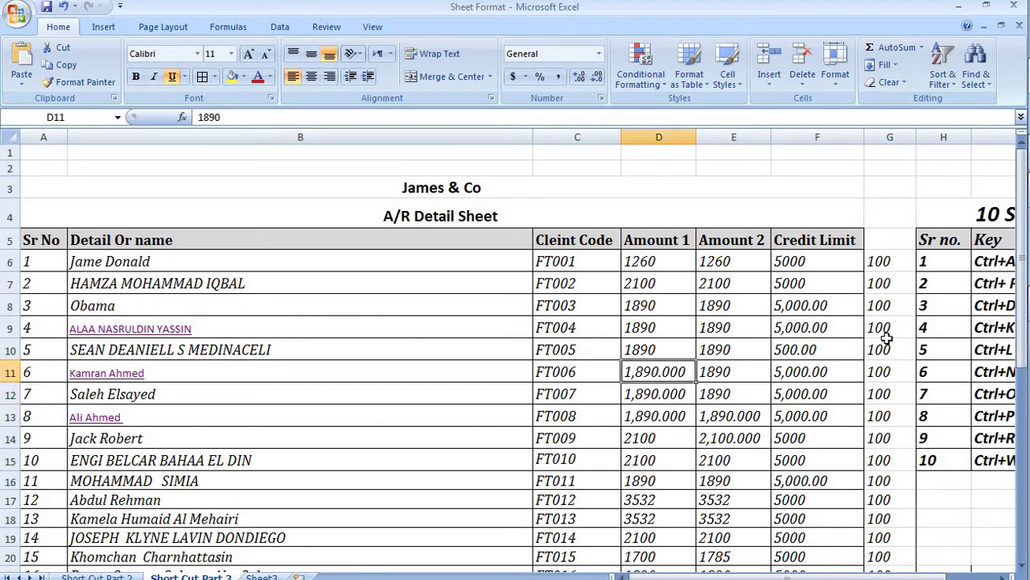
key(Left)
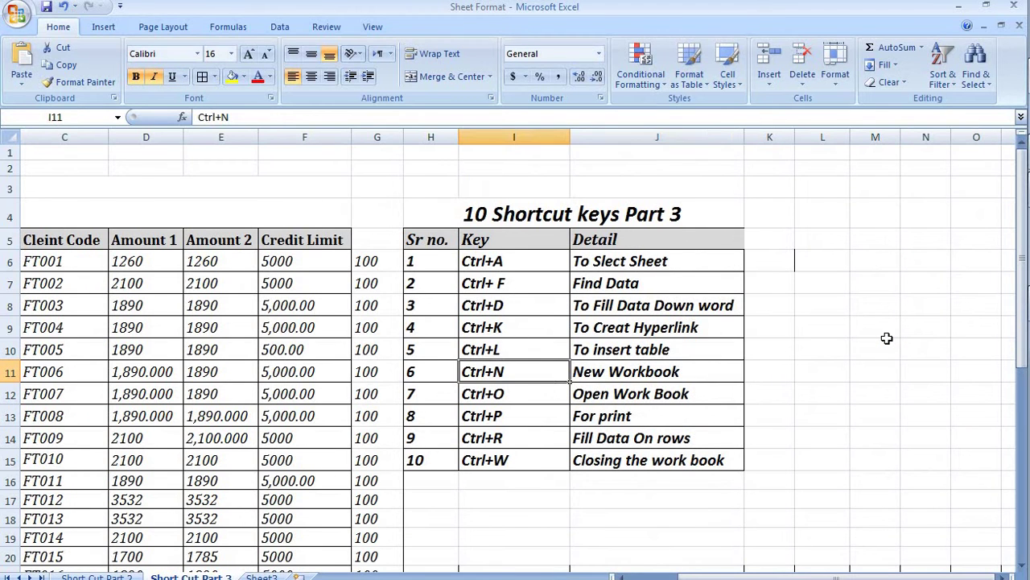
key(Left)
key(Left)
key(Left)
key(Left)
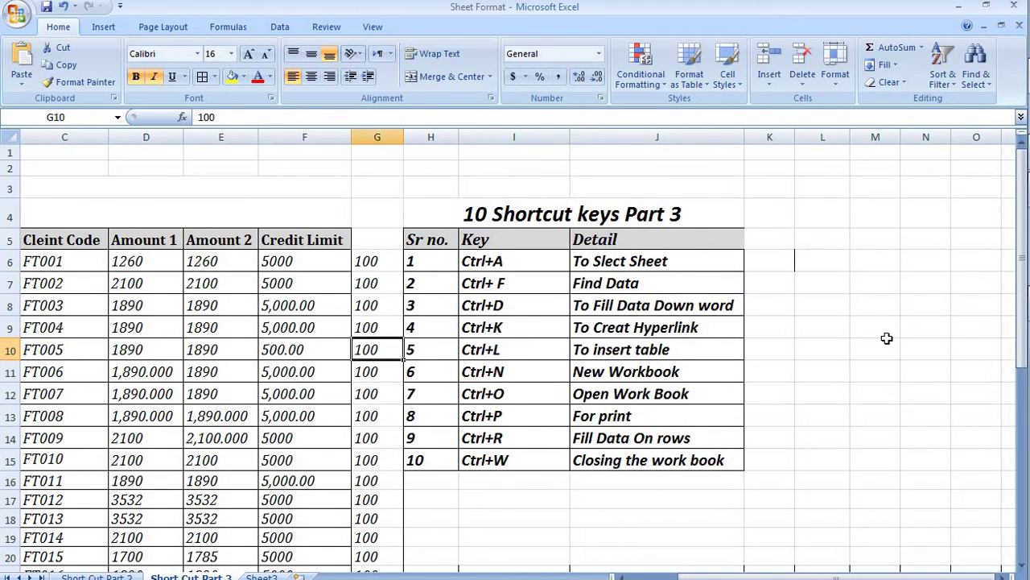
Try creating a table from the range $A$3:$G$39 without the headers option, and undo it.
key(Up)
key(Left)
key(Left)
key(Left)
key(Left)
key(Up)
key(Up)
key(Up)
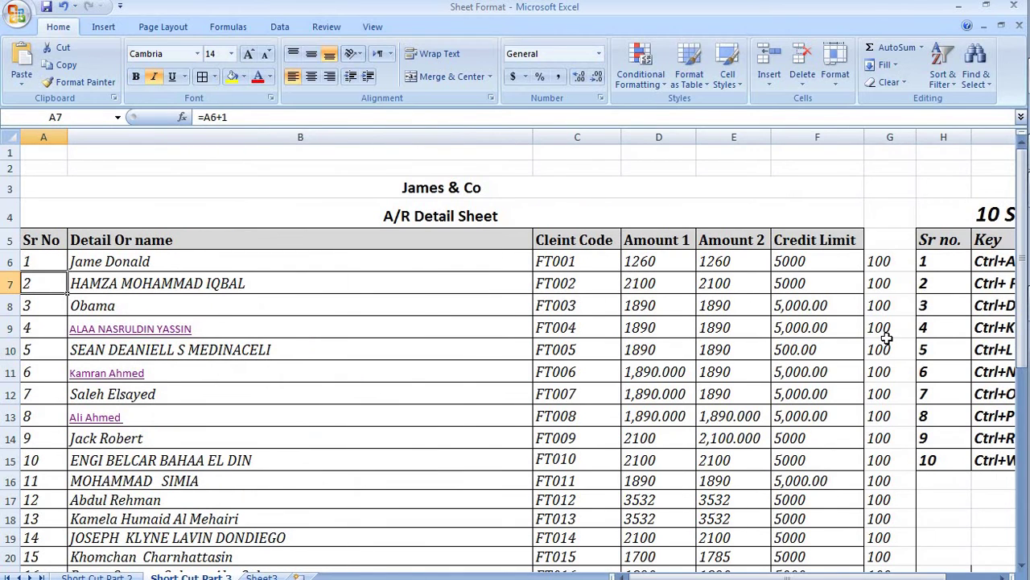
key(Right)
key(Right)
key(Down)
key(Down)
key(Down)
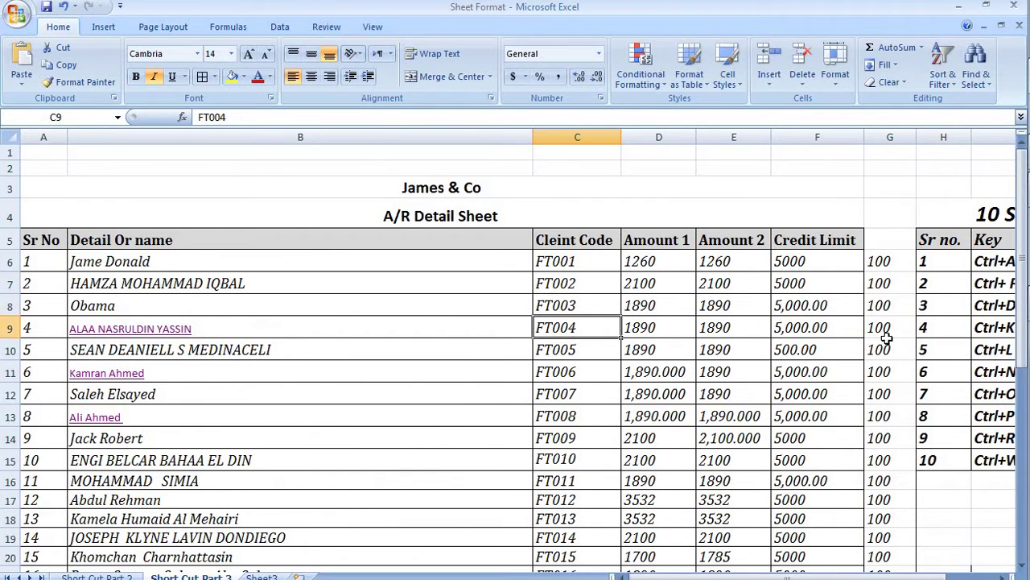
key(ctrl+l)
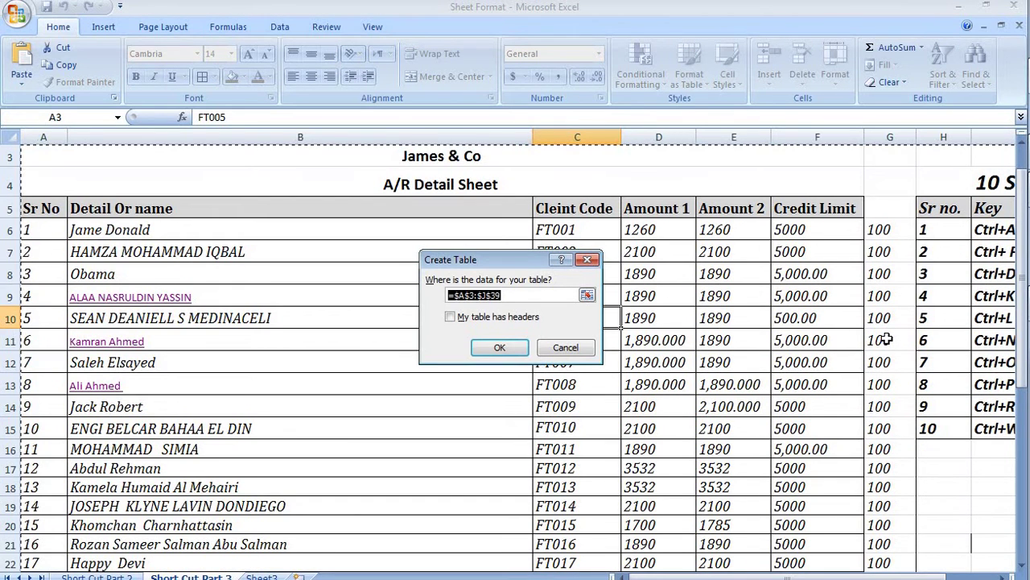
key(ctrl+v)
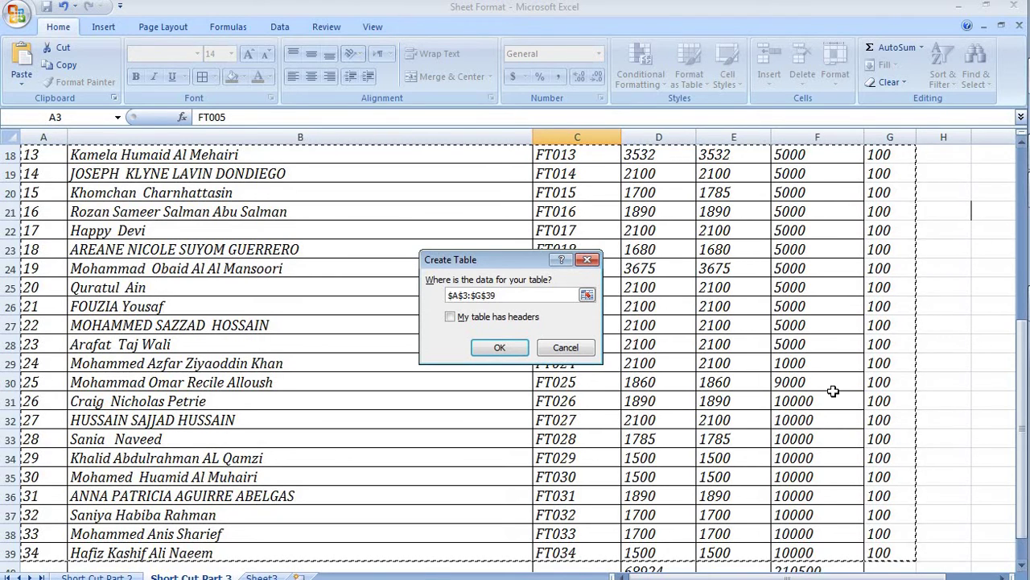
click(499, 347)
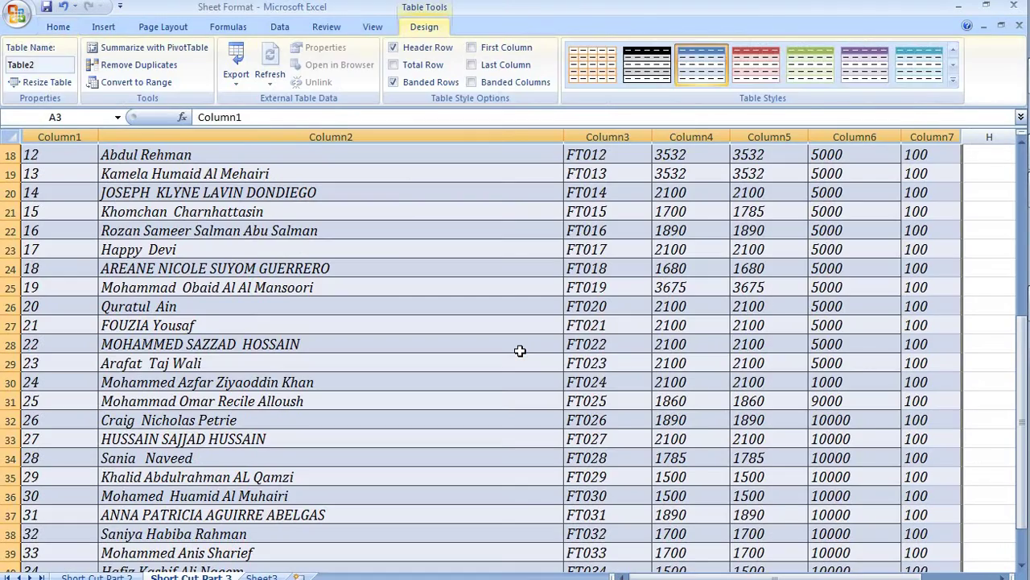
key(Up)
key(Down)
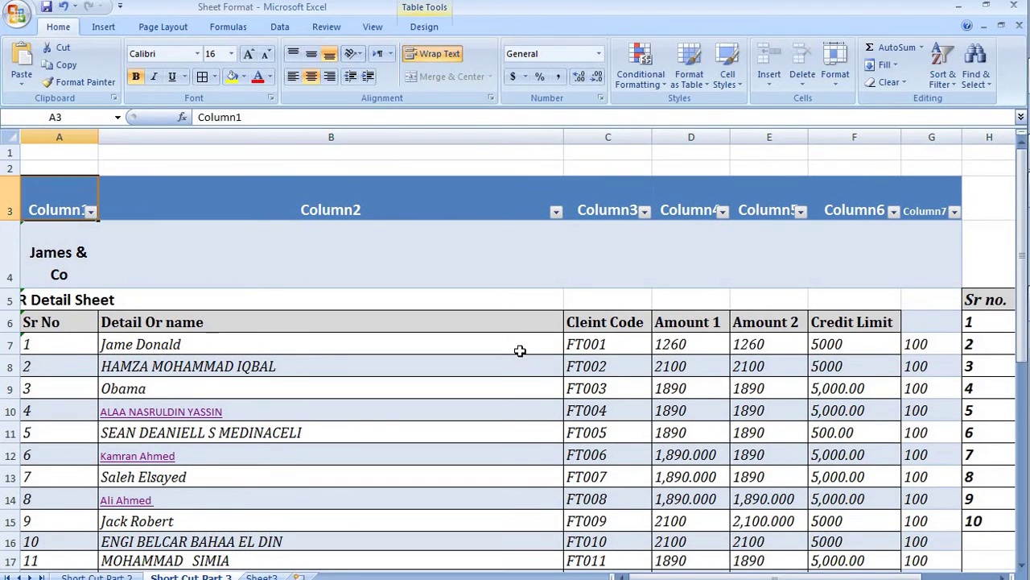
key(ctrl+z)
Return to the shortcut list and examine the sixth entry, the Ctrl+N shortcut for a new workbook.
key(Right)
key(Right)
key(Right)
key(Right)
key(Right)
key(Right)
key(Right)
key(Right)
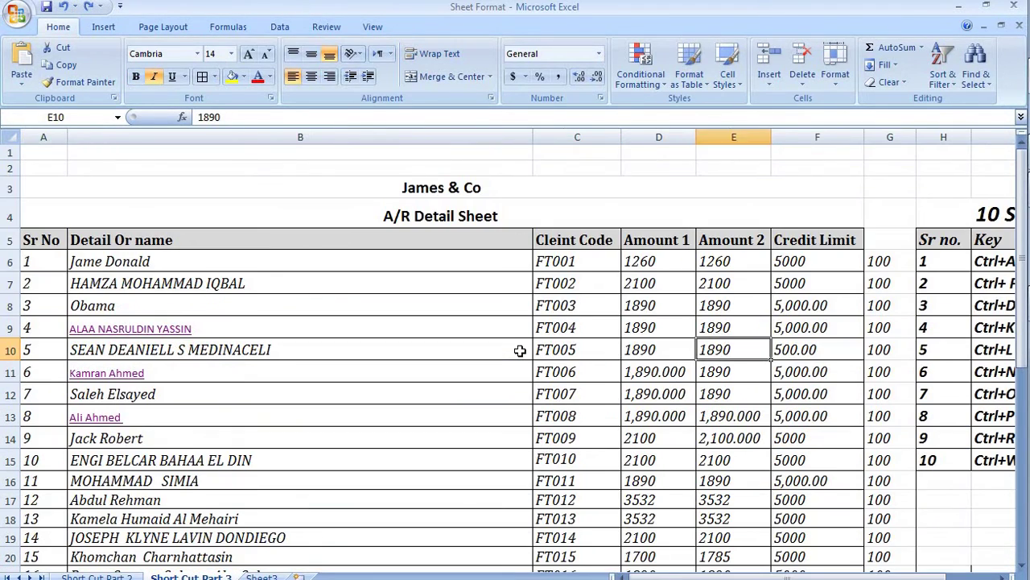
key(Left)
key(Left)
key(Left)
key(Down)
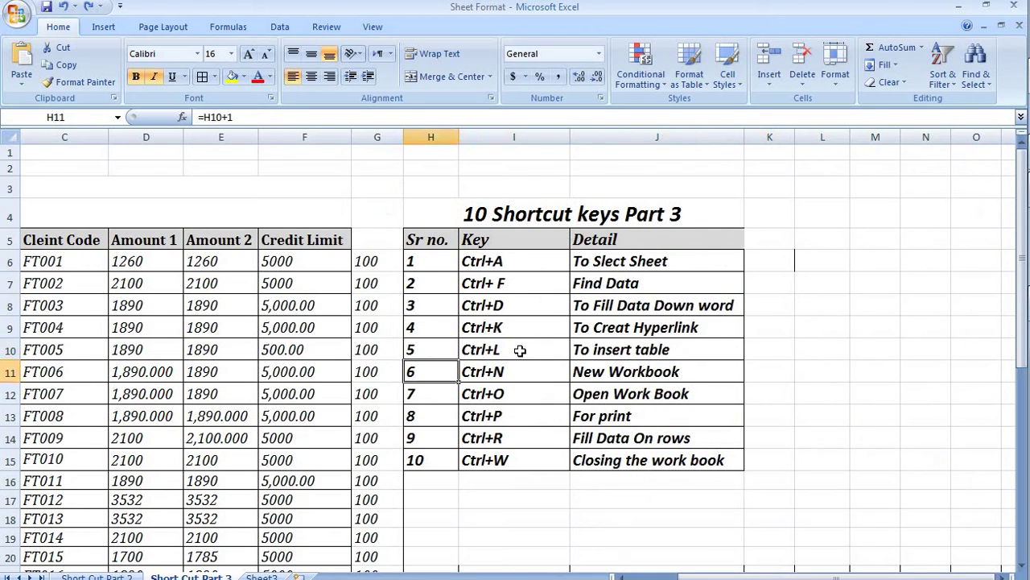
key(Right)
key(Right)
Create a new blank workbook and close it to get back to the A/R Detail Sheet.
key(Left)
key(Left)
key(Left)
key(Left)
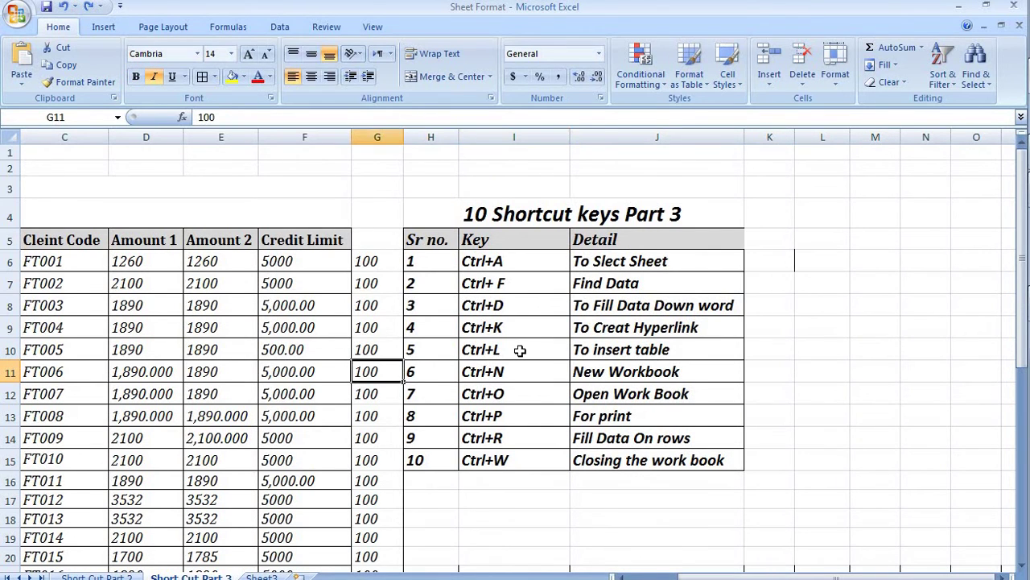
key(Home)
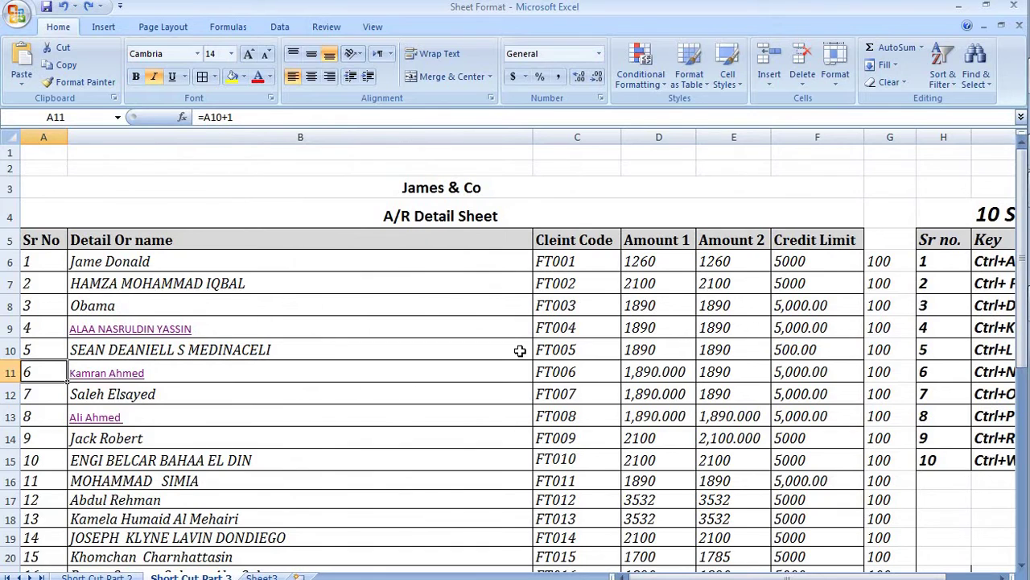
key(ctrl+n)
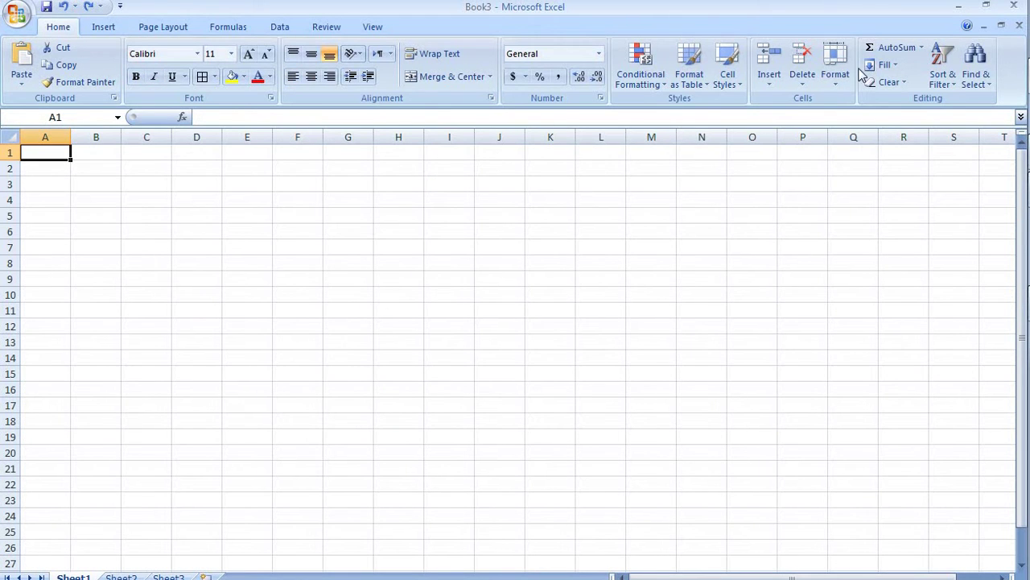
click(1019, 24)
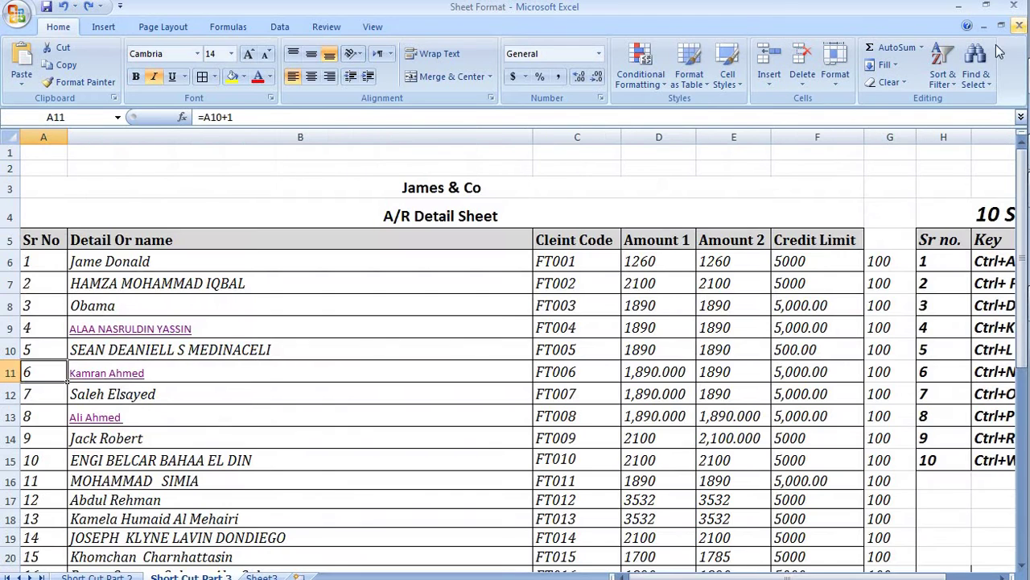
Go back across the client rows to the shortcut list and review the key and detail of the New Workbook entry.
click(538, 206)
key(Down)
key(Down)
key(Down)
key(Down)
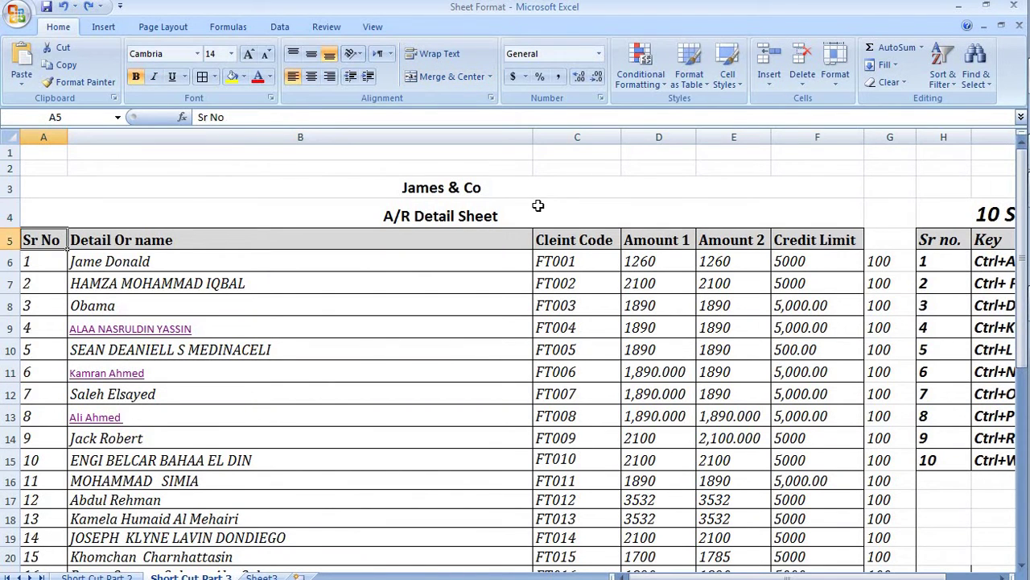
key(Right)
key(Right)
key(Right)
key(Right)
key(Right)
key(Right)
key(Right)
key(Right)
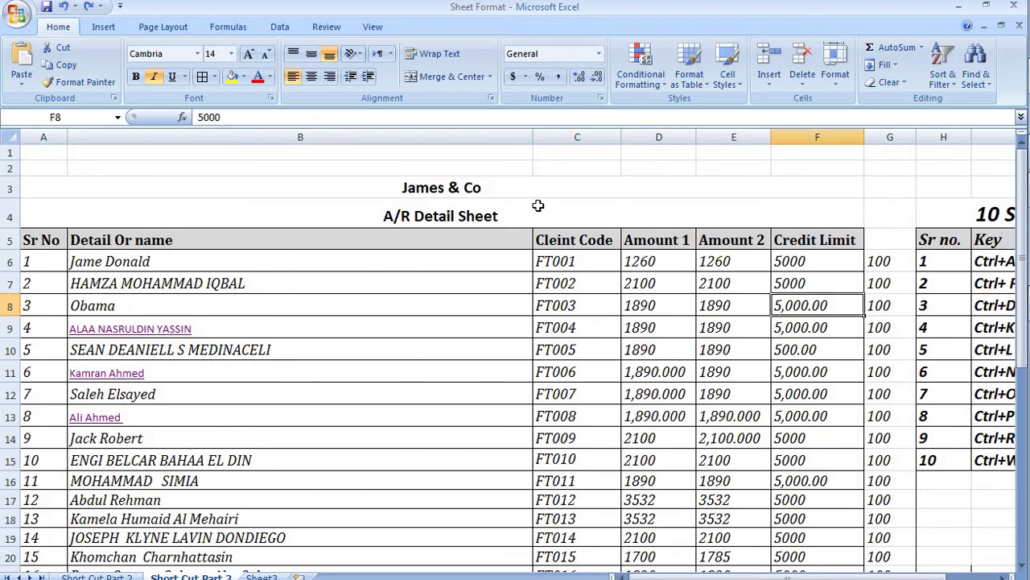
key(Down)
key(Down)
key(Down)
key(Right)
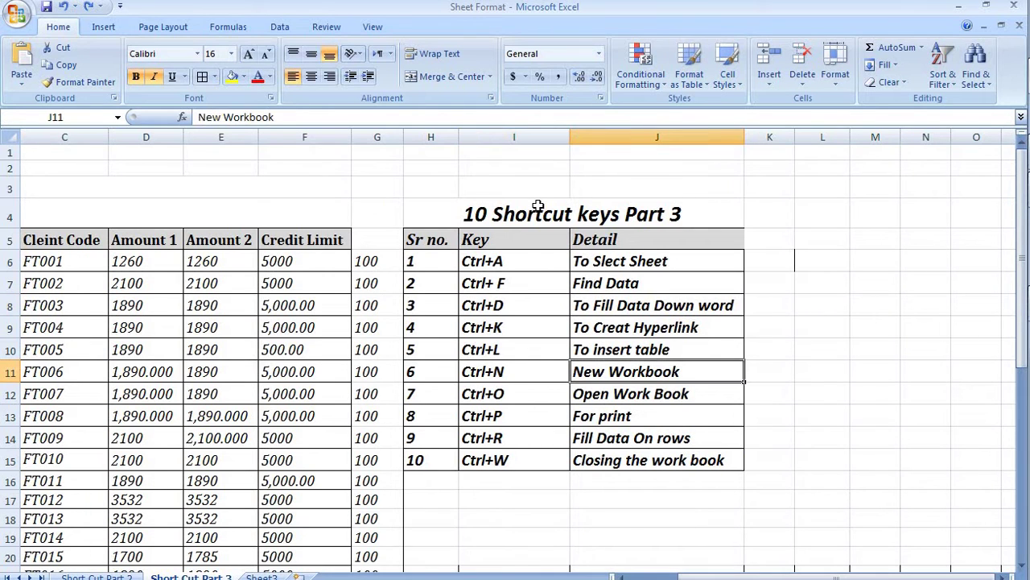
key(Left)
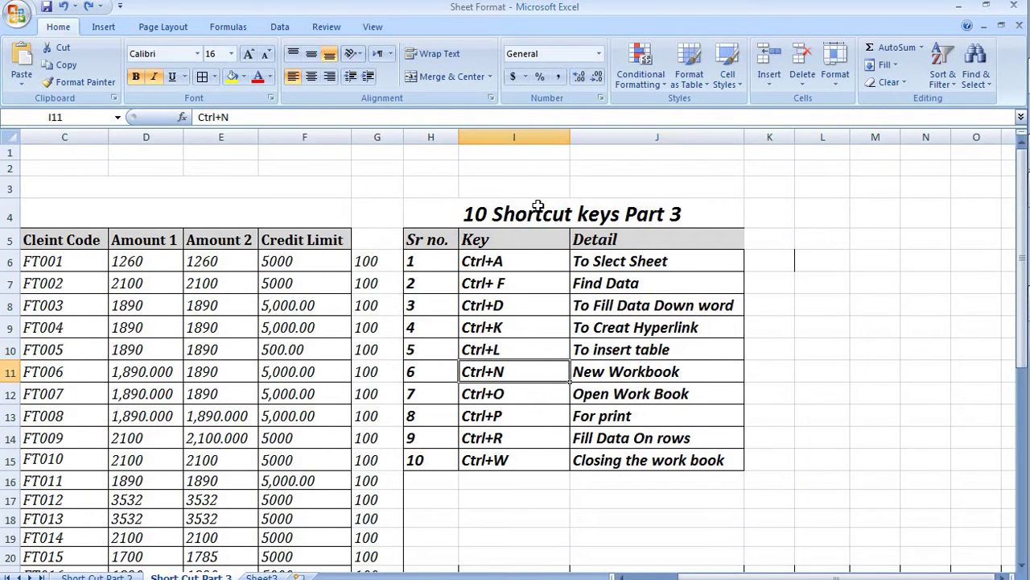
Review the seventh shortcut entry, Open Work Book, and go back along its row to the Sr No column.
key(Right)
key(Down)
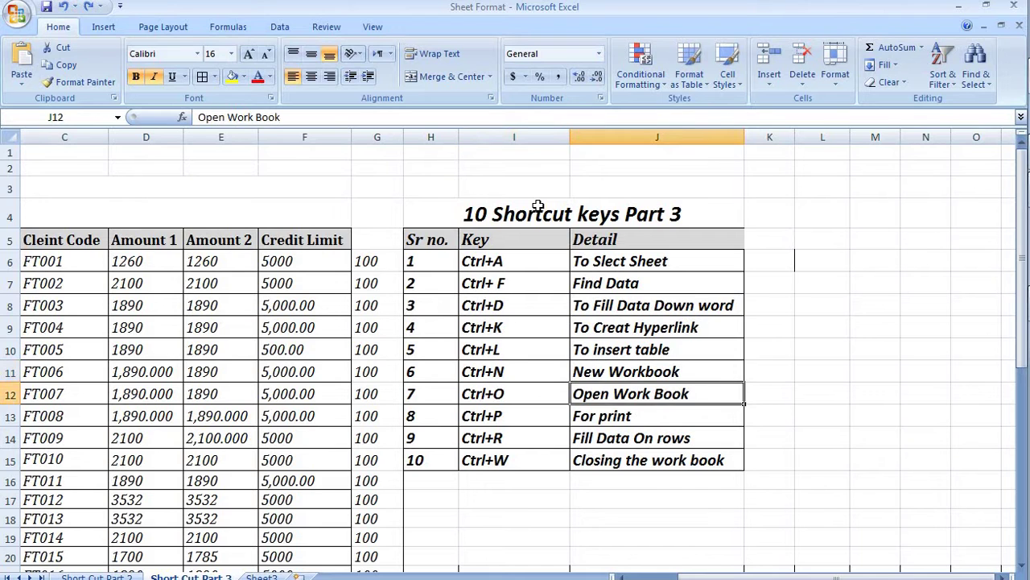
key(Left)
key(Left)
key(Left)
key(Left)
key(Left)
key(Left)
key(Left)
key(Left)
key(Left)
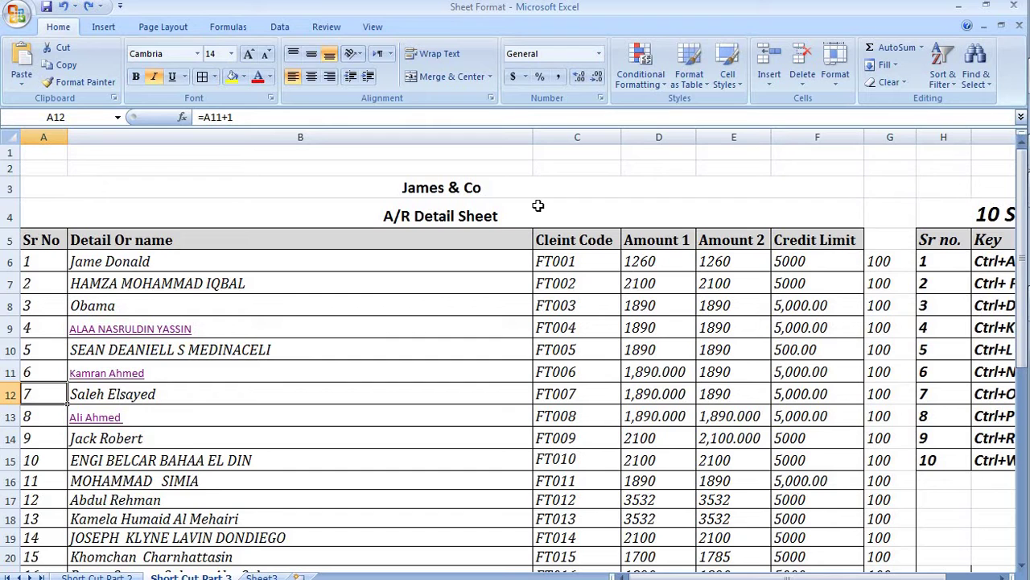
Open the Header and Footer workbook from the You Tube Channel folder.
key(ctrl+o)
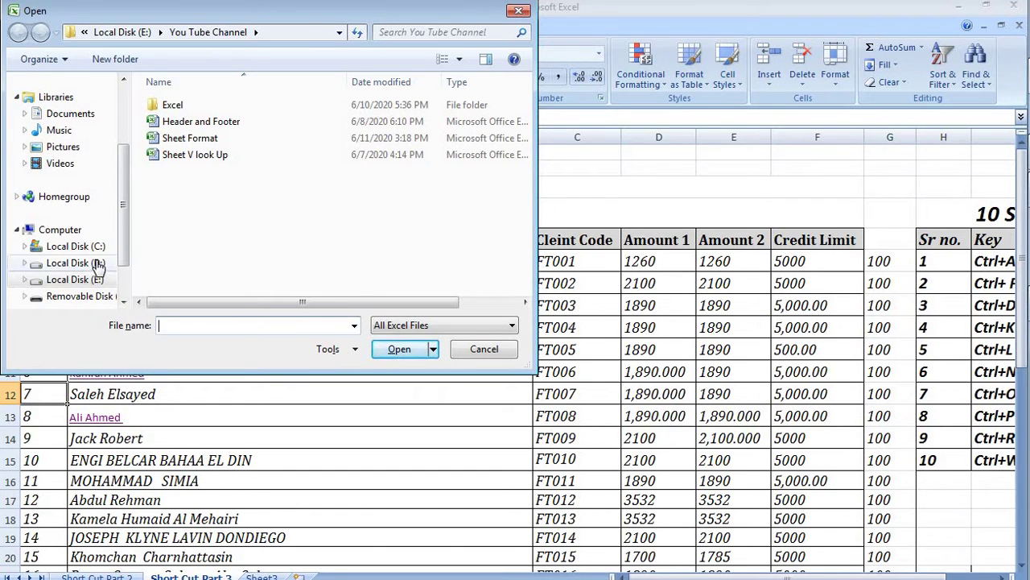
click(211, 126)
right_click(210, 124)
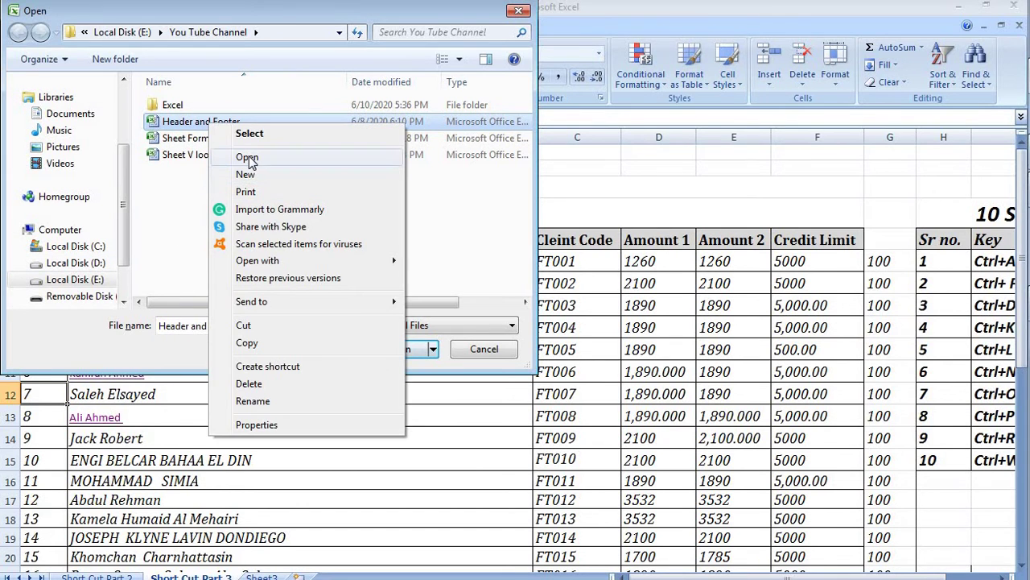
click(248, 158)
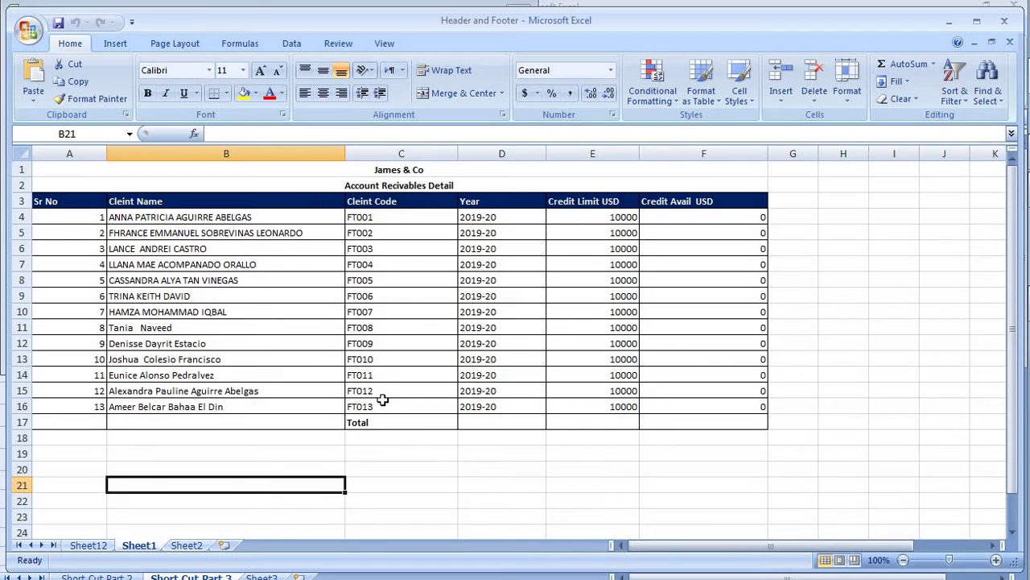
Look up through the Cleint Code column to the sheet title in A1, and close the Header and Footer workbook.
click(434, 451)
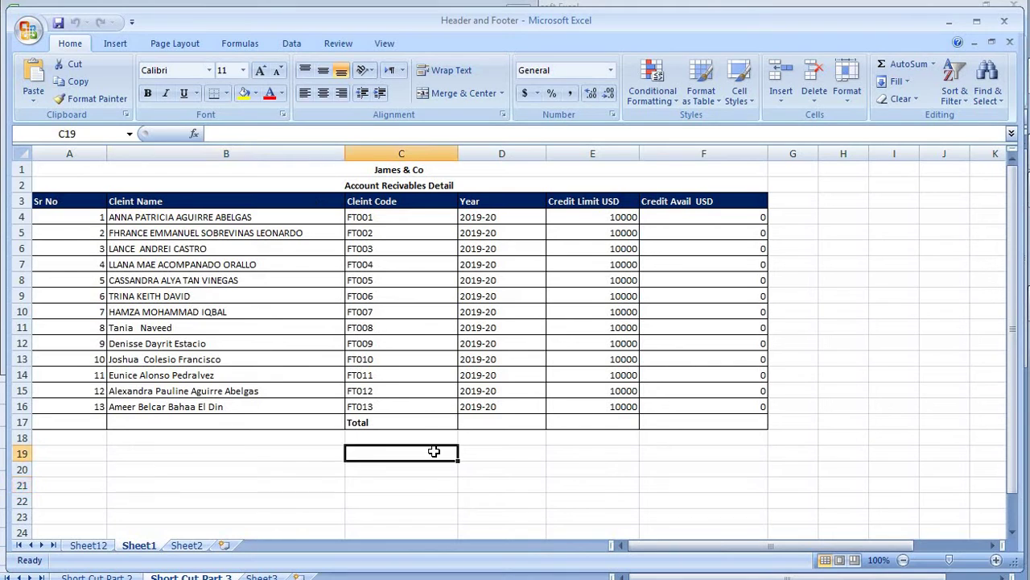
key(Down)
key(Up)
key(Up)
key(Up)
key(Up)
key(Up)
key(Up)
key(Up)
key(Up)
key(Up)
key(Up)
key(Up)
key(Up)
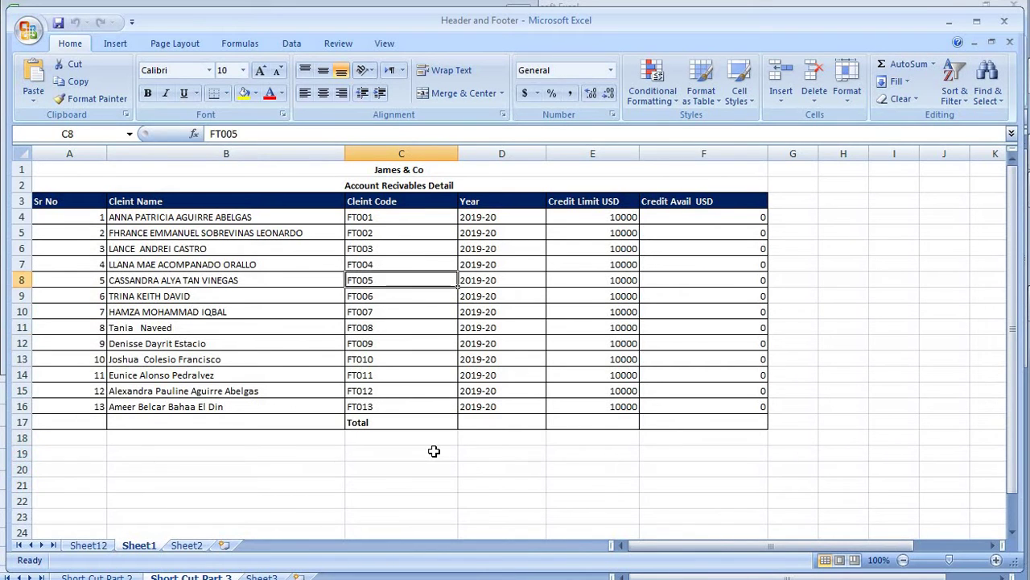
key(ctrl+Home)
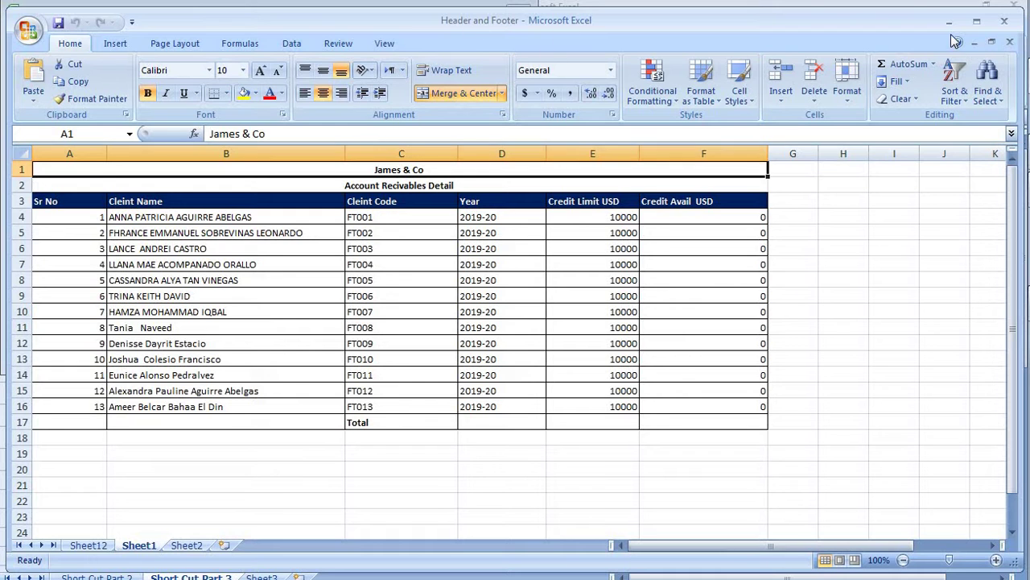
click(1004, 25)
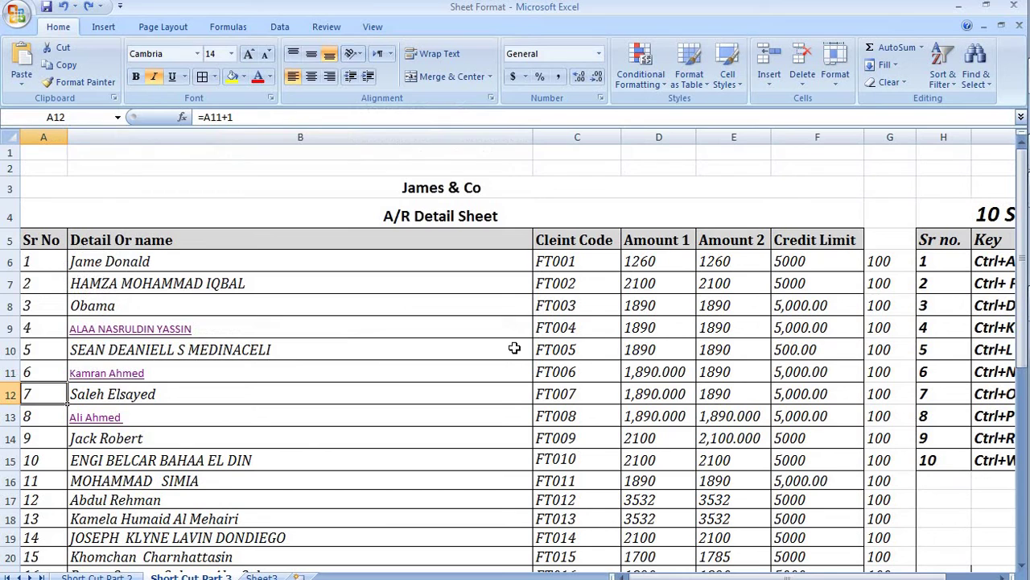
Return to the shortcut list and examine the eighth entry, the Ctrl+P shortcut for printing.
click(397, 371)
key(Right)
key(Right)
key(Right)
key(Right)
key(Right)
key(Right)
key(Right)
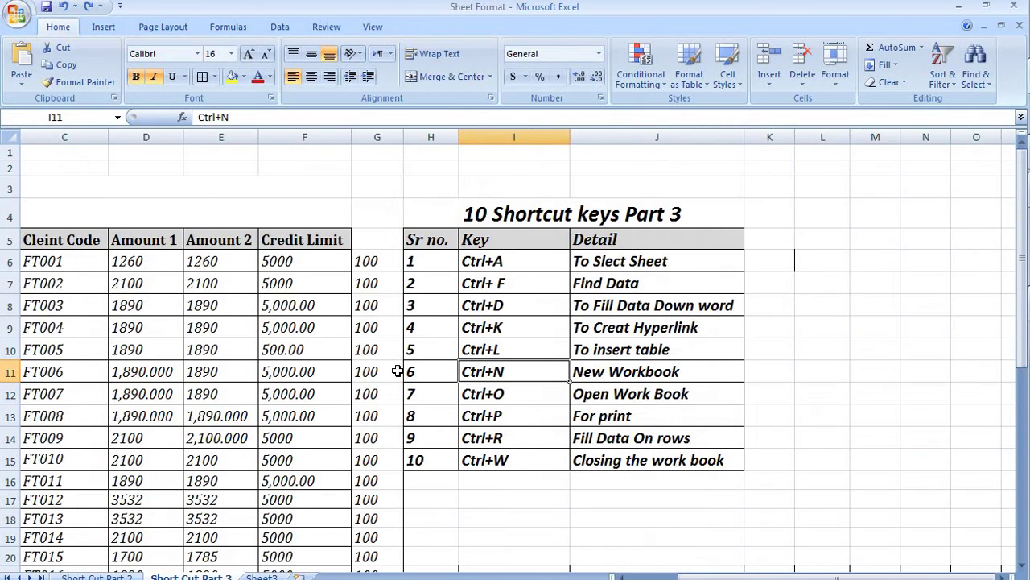
key(Down)
key(Down)
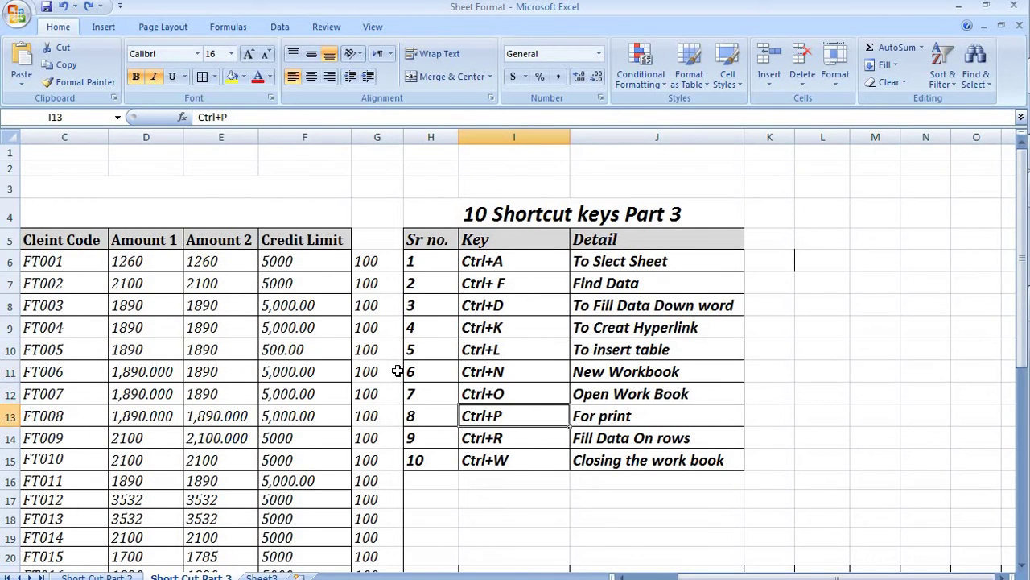
Go back to the client code in C13, bring up the print settings and dismiss them without printing.
key(Left)
key(Left)
key(Left)
key(Left)
key(Left)
key(Left)
key(Left)
key(Left)
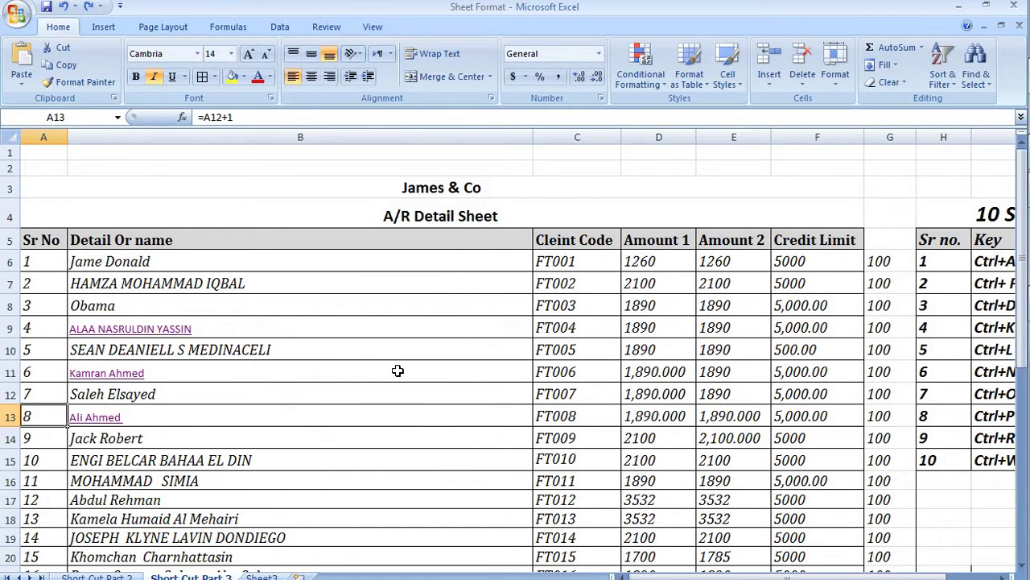
key(Right)
key(Right)
key(ctrl+p)
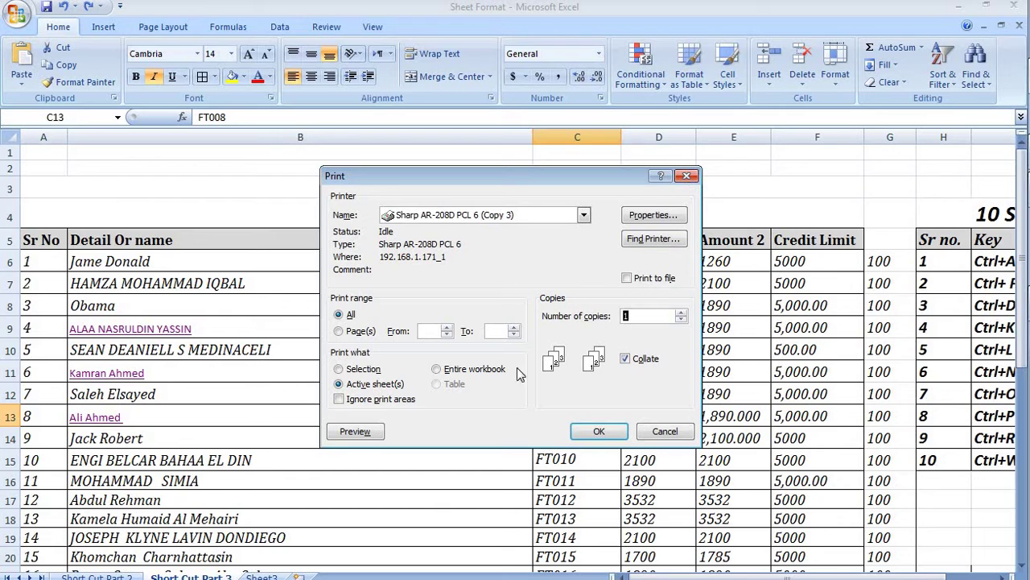
click(688, 177)
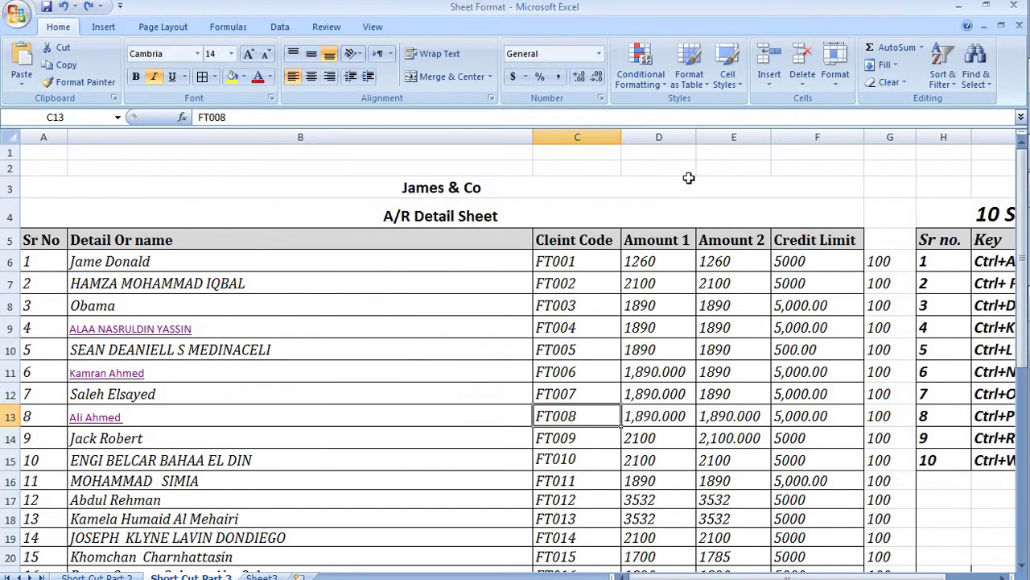
Return to the shortcut list and examine the ninth entry, the Ctrl+R shortcut for filling data on rows.
click(796, 394)
key(Right)
key(Right)
key(Right)
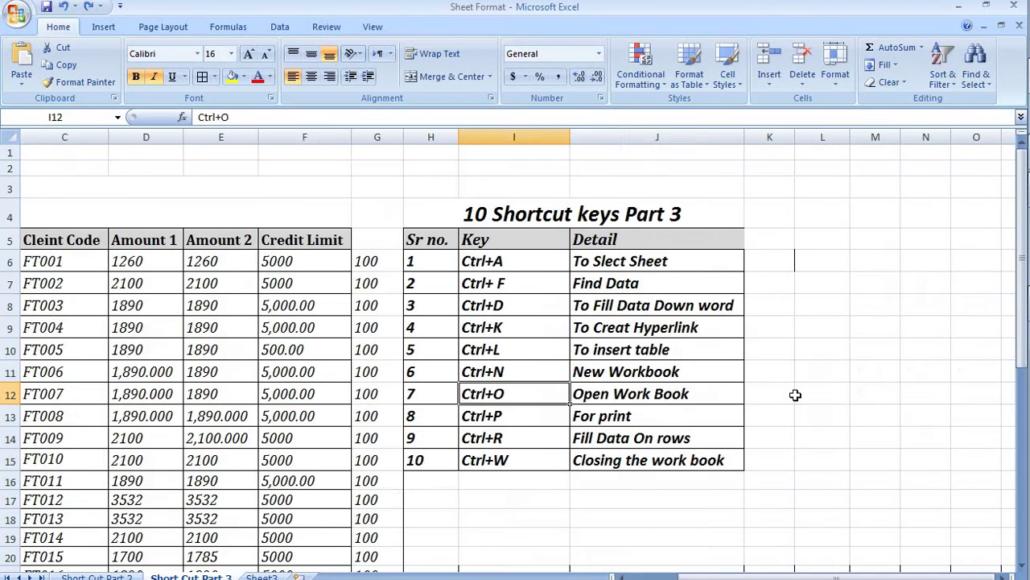
key(Right)
key(Left)
key(Left)
key(Up)
key(Down)
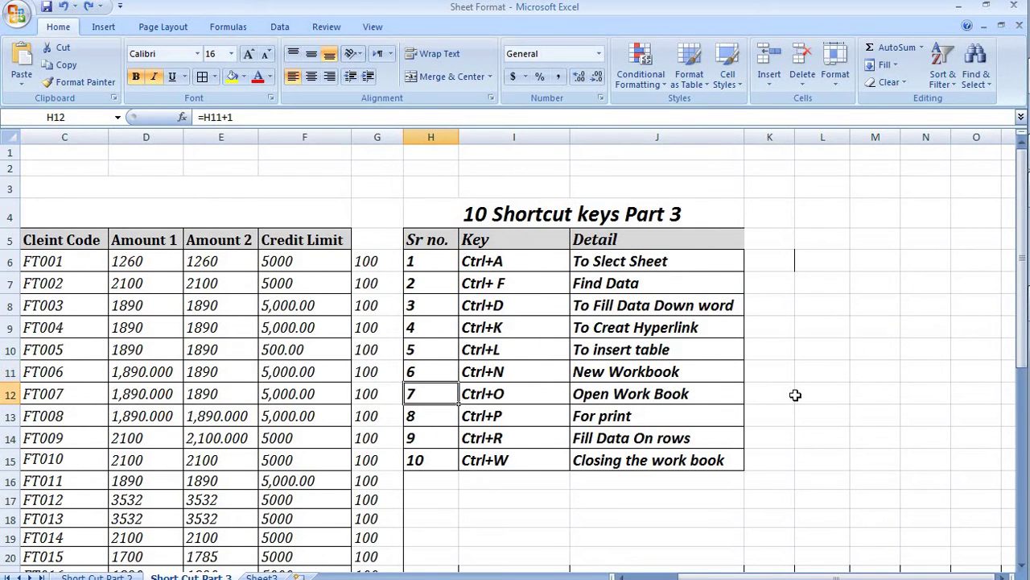
key(Right)
key(Down)
key(Down)
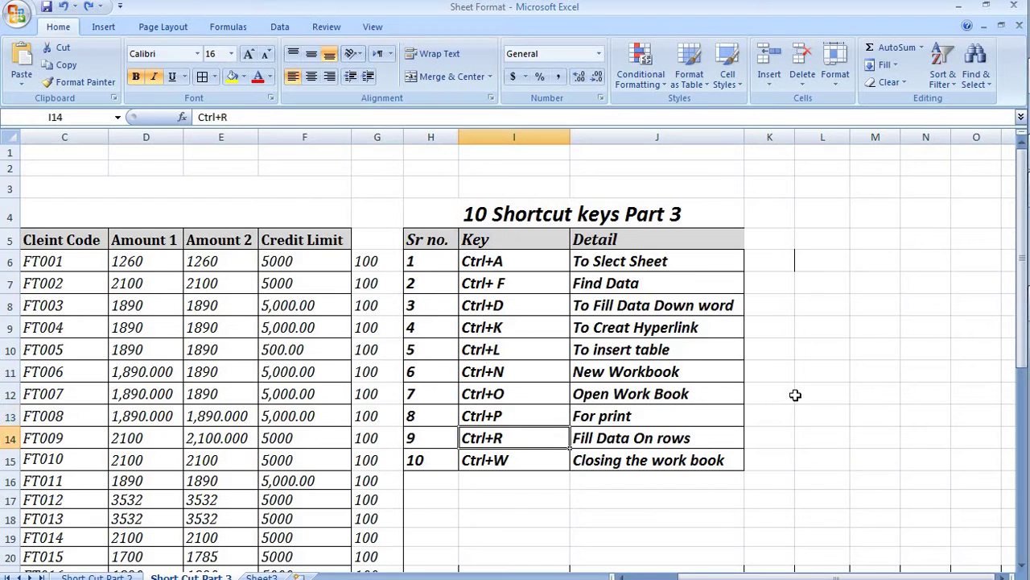
Look through the 100 values in column G from row 6 down the client rows to find a source for the row fill.
key(Left)
key(Left)
key(Right)
key(Right)
key(Left)
key(Left)
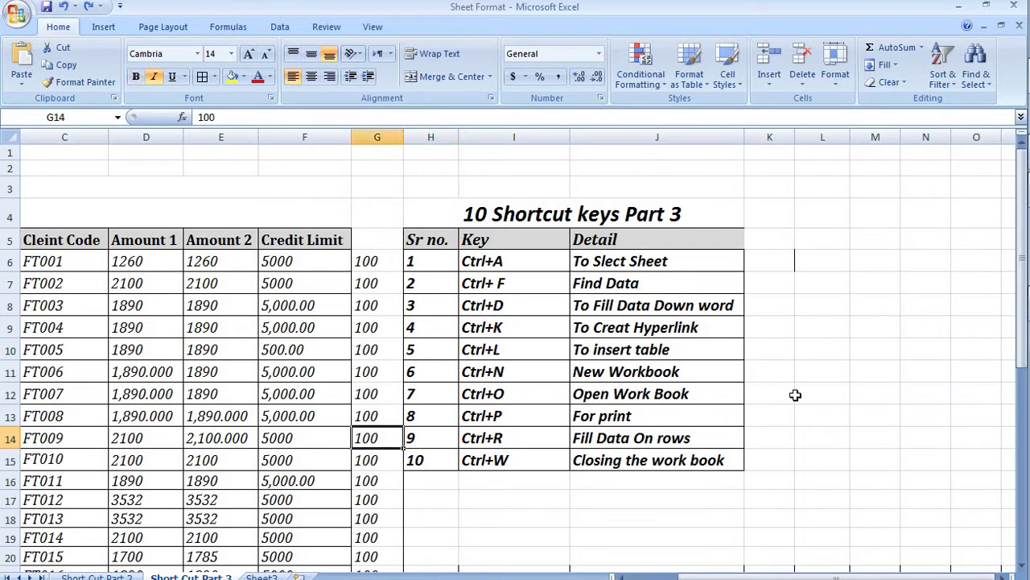
key(Up)
key(Up)
key(Up)
key(Up)
key(Up)
key(Up)
key(Up)
key(Up)
key(Down)
key(Up)
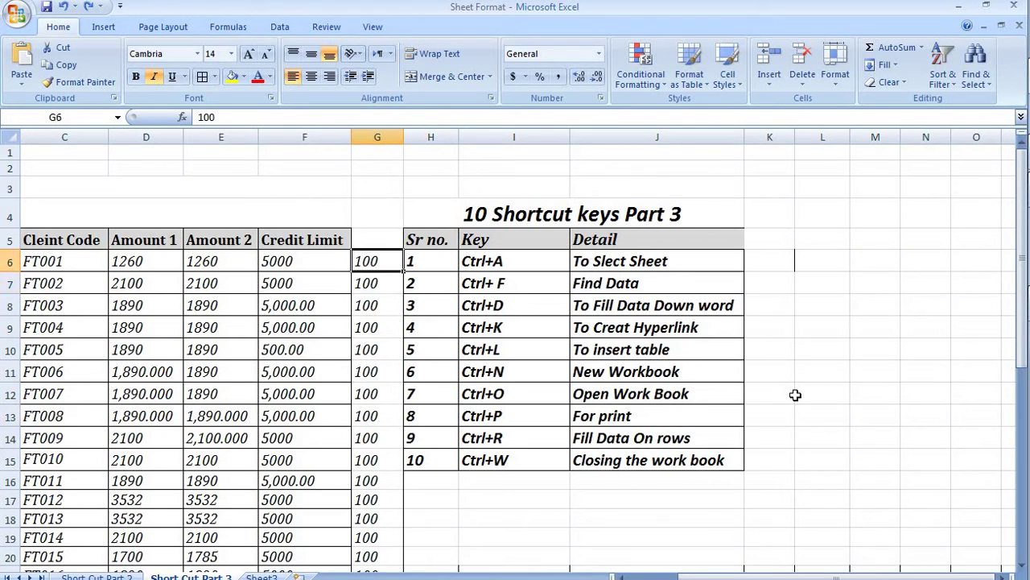
key(Down)
key(Down)
key(Down)
key(Down)
key(Down)
key(Down)
key(Down)
key(Down)
key(Down)
key(Down)
key(Down)
key(Down)
key(Down)
key(Down)
key(Down)
key(Down)
key(Down)
key(Down)
key(Down)
key(Down)
key(Down)
key(Up)
key(Up)
key(Up)
key(Up)
key(Up)
key(Up)
key(Up)
key(Up)
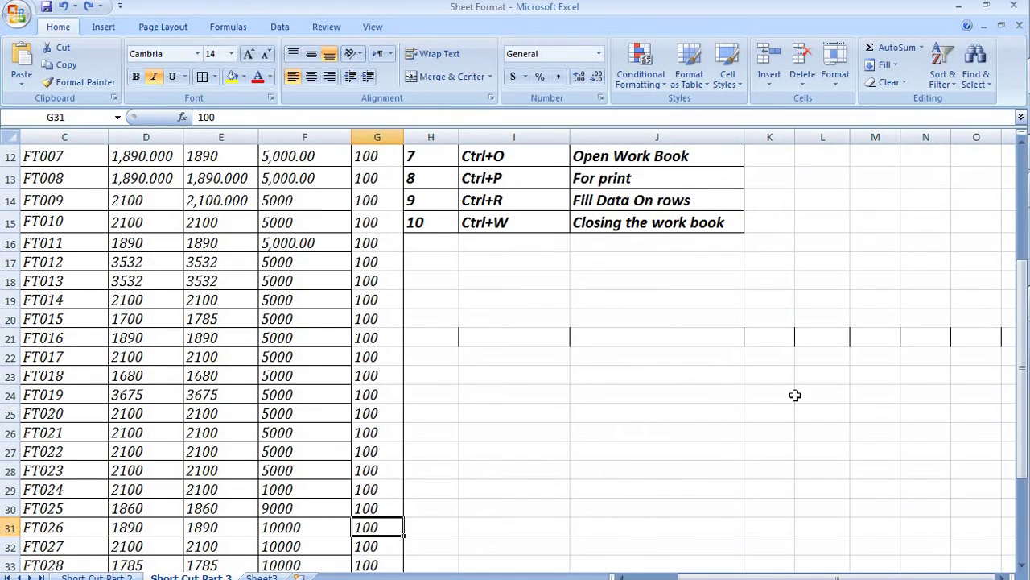
Examine the empty cells beside column G below the shortcut list, across row 24 as far as column P.
key(Right)
key(Right)
key(Right)
key(Right)
key(Right)
key(Left)
key(Left)
key(Left)
key(Left)
key(Left)
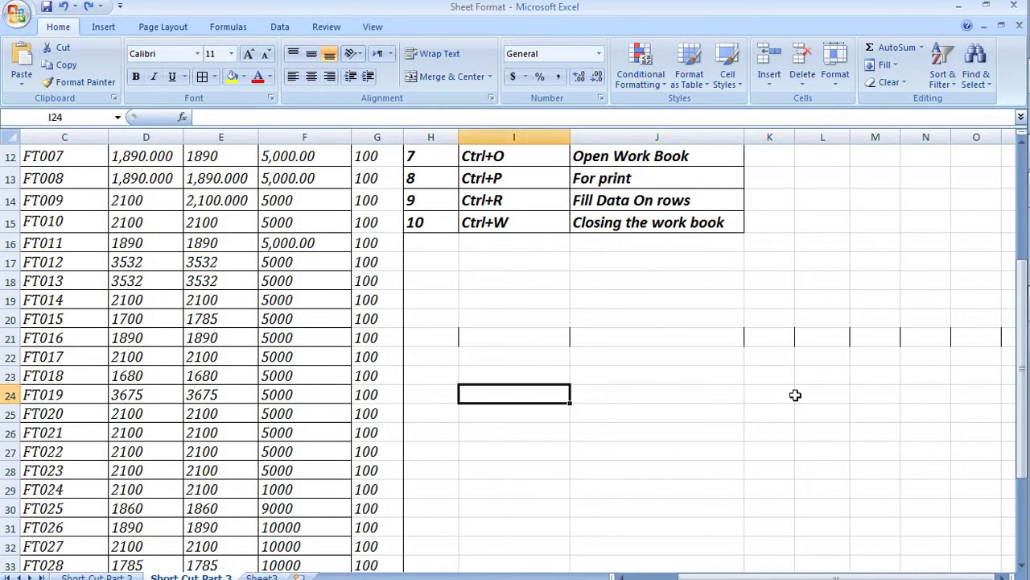
key(Right)
key(Right)
key(Right)
key(Right)
key(Right)
key(Right)
key(Right)
key(Right)
key(Right)
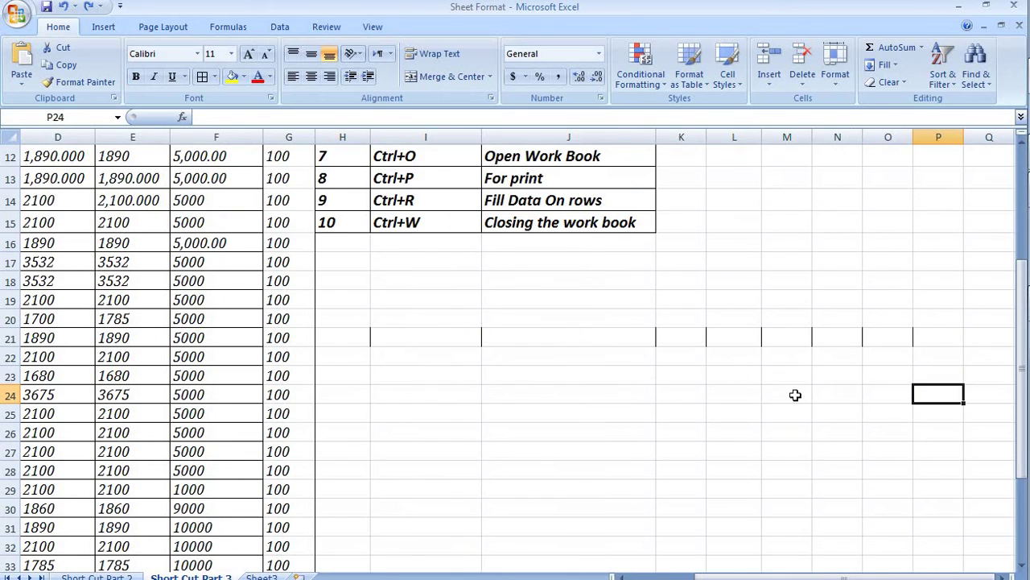
Fill the value 100 from G23 to the right across the range G23:T23.
key(Left)
key(Left)
key(Left)
key(Left)
key(Left)
key(Left)
key(Left)
key(Left)
key(Left)
key(Up)
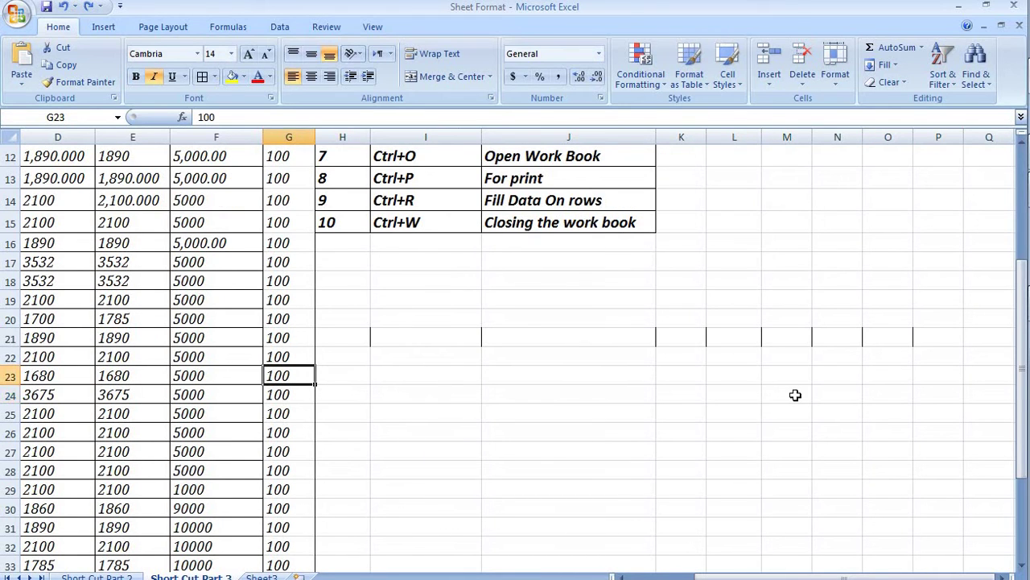
key(shift+Right)
key(shift+Right)
key(shift+Right)
key(shift+Right)
key(shift+Right)
key(shift+Right)
key(shift+Right)
key(shift+Right)
key(shift+Right)
key(shift+Right)
key(shift+Right)
key(shift+Right)
key(shift+Right)
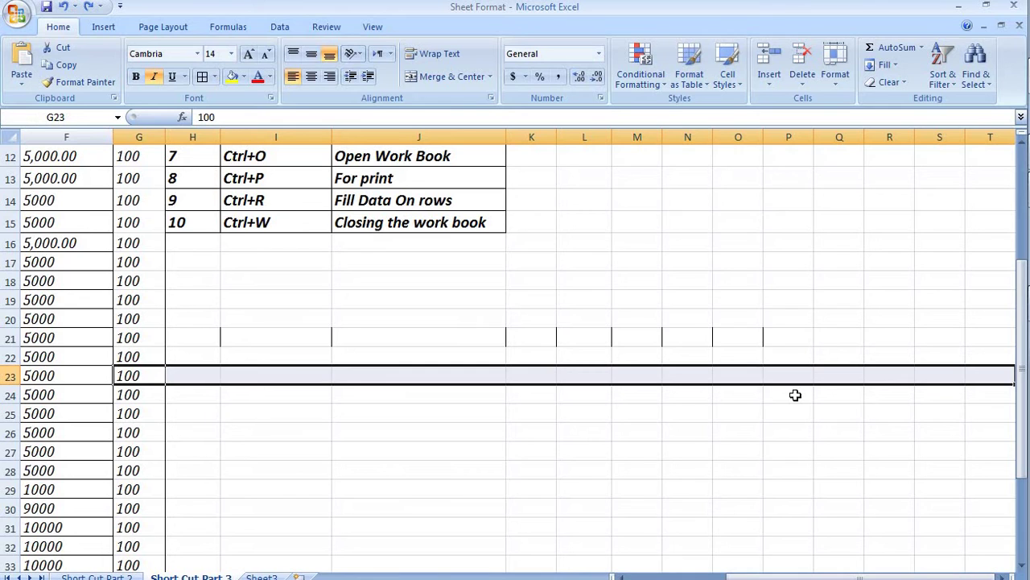
key(ctrl+r)
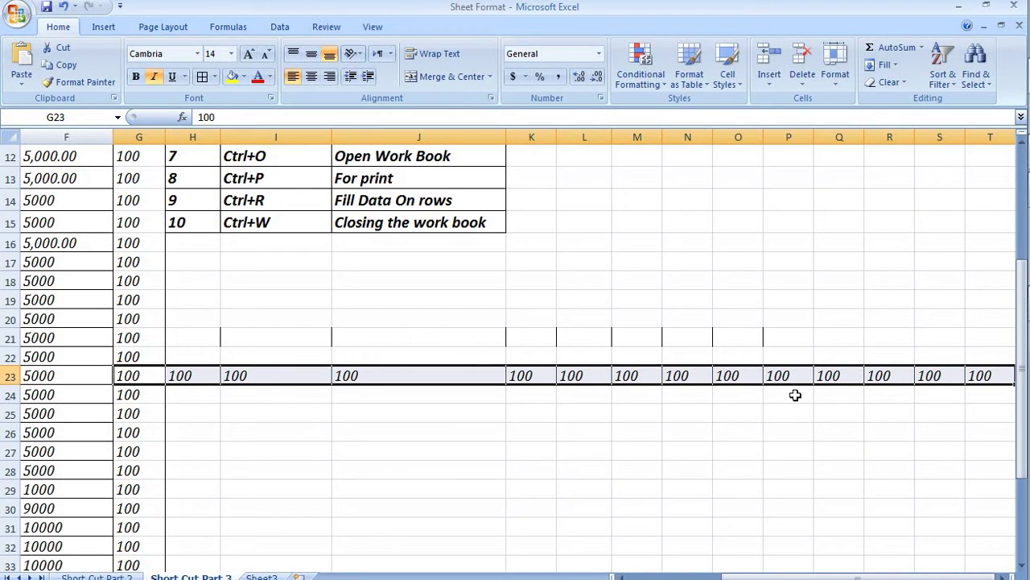
Look across row 23 from the client data through the cells filled with 100 beside column G.
key(Left)
key(Left)
key(Left)
key(Left)
key(Left)
key(Left)
key(Right)
key(Right)
key(Right)
key(Right)
key(Right)
key(Right)
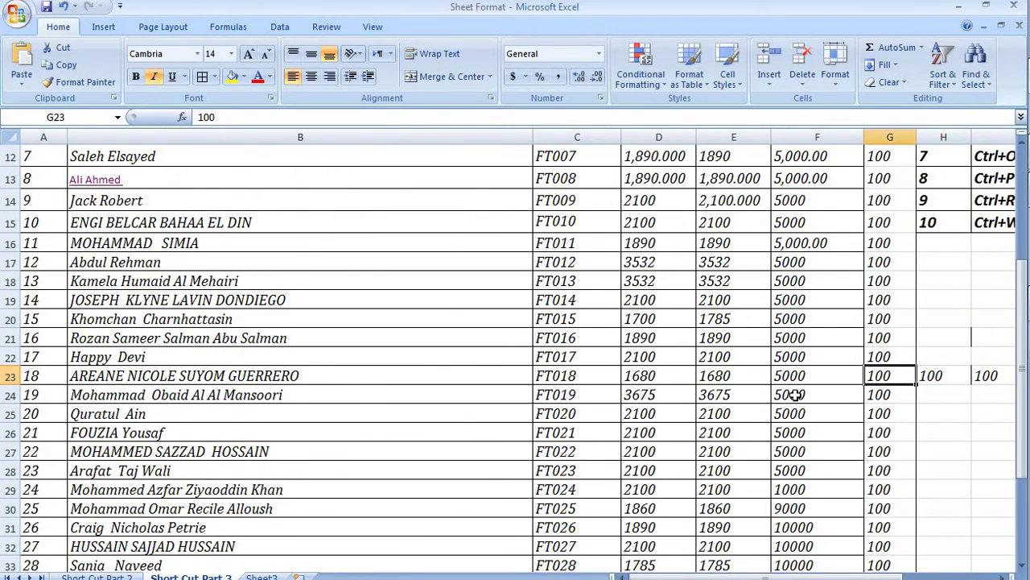
key(Right)
key(Right)
key(Right)
key(Left)
key(Left)
key(Left)
key(Left)
key(Left)
key(Left)
key(Left)
key(Left)
key(Left)
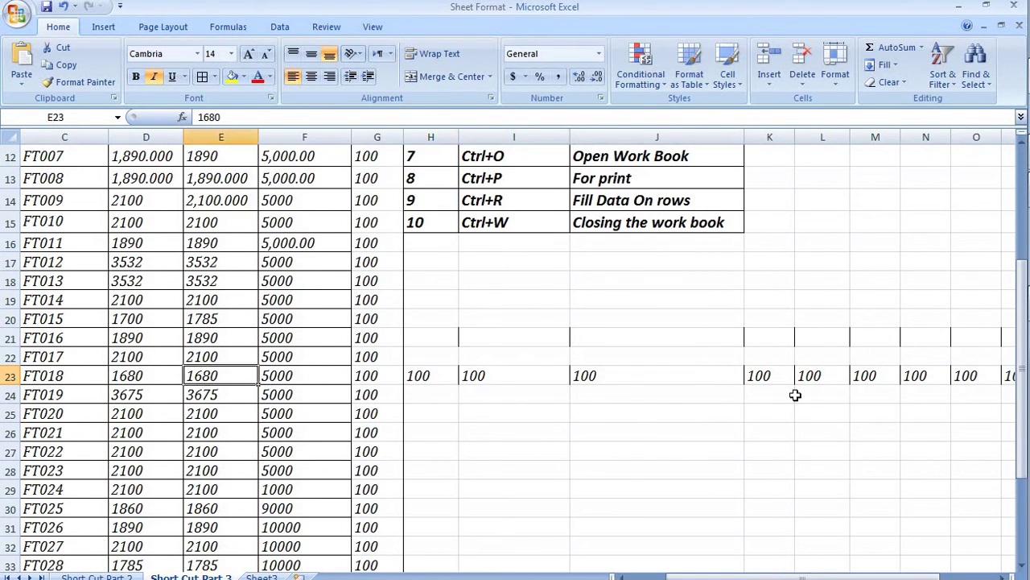
Try closing the workbook with the Ctrl+W shortcut and cancel the request to save changes.
key(ctrl+w)
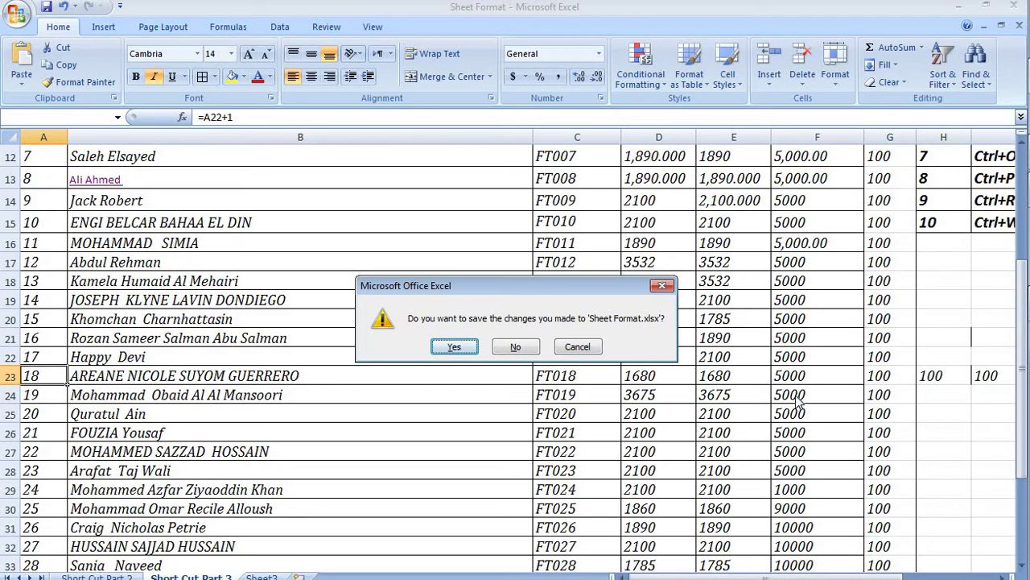
click(663, 287)
click(681, 251)
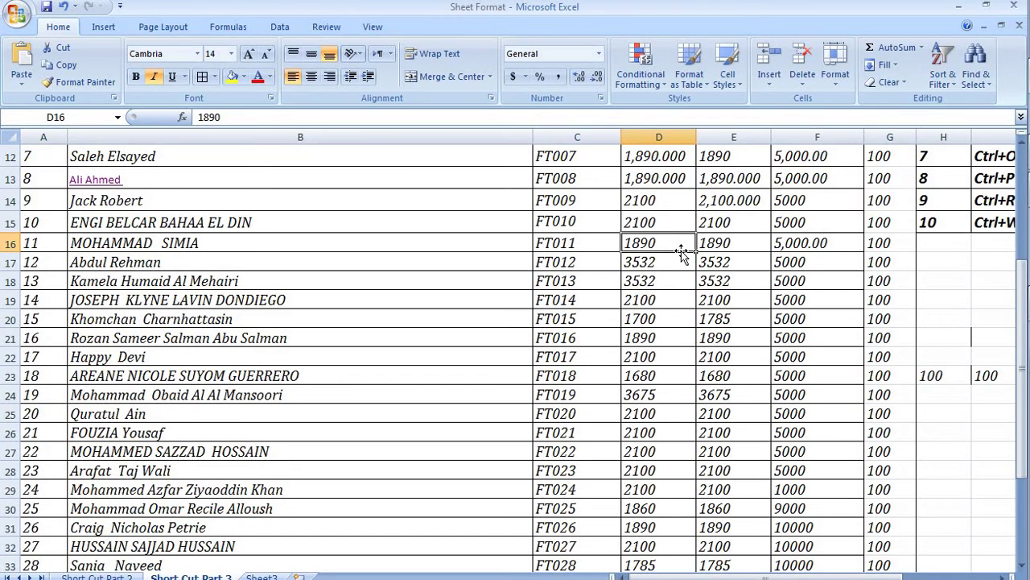
Return to the shortcut list and examine its title, 10 Shortcut keys Part 3, in row 4.
key(Right)
key(Right)
key(Right)
key(Right)
key(Right)
key(Right)
key(Right)
key(Right)
key(Up)
key(Up)
key(Up)
key(Up)
key(Up)
key(Up)
key(Up)
key(Up)
key(Up)
key(Up)
key(Up)
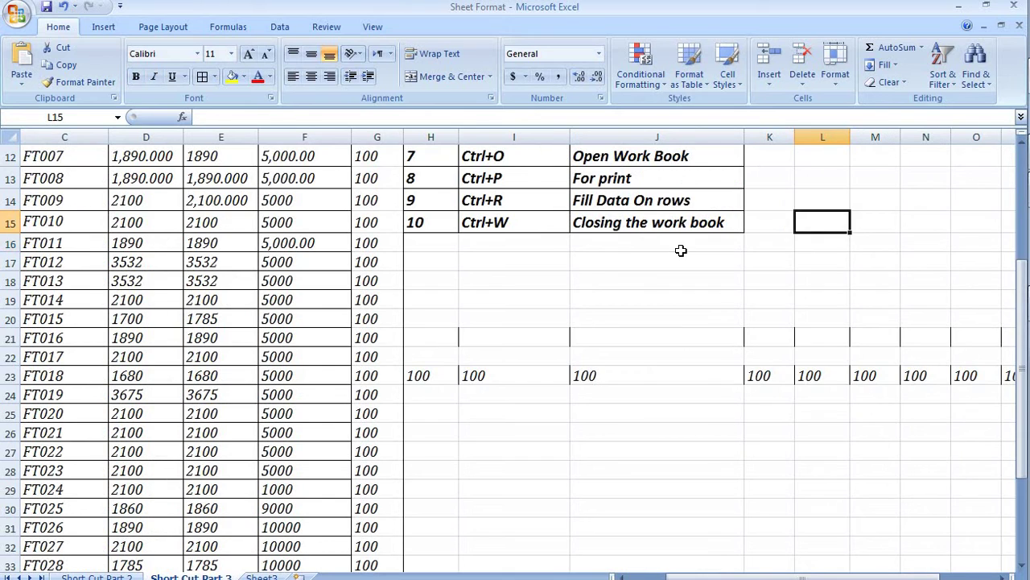
key(Up)
key(Up)
key(Down)
key(Down)
key(Down)
key(Left)
key(Left)
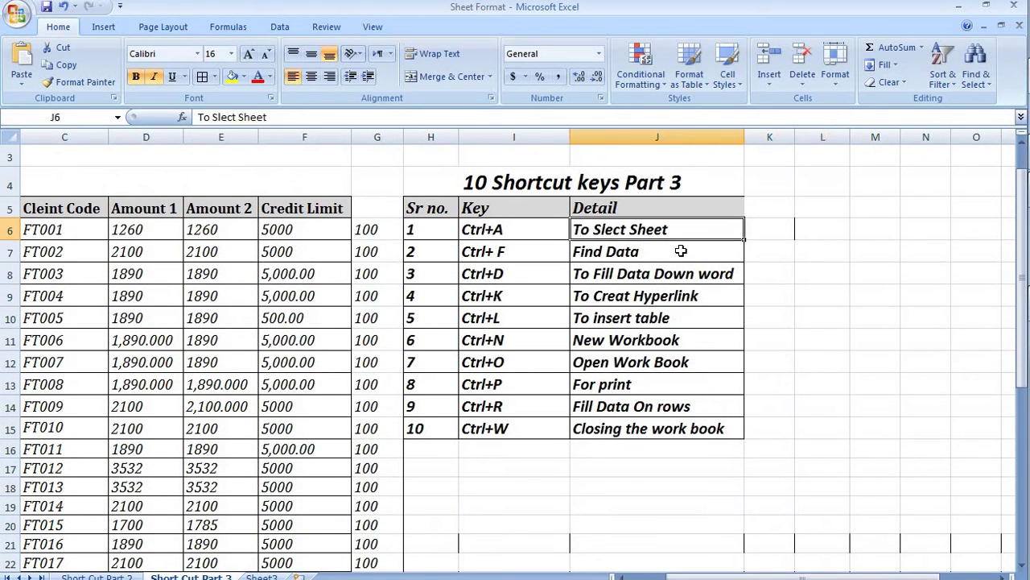
key(Left)
key(Up)
key(Up)
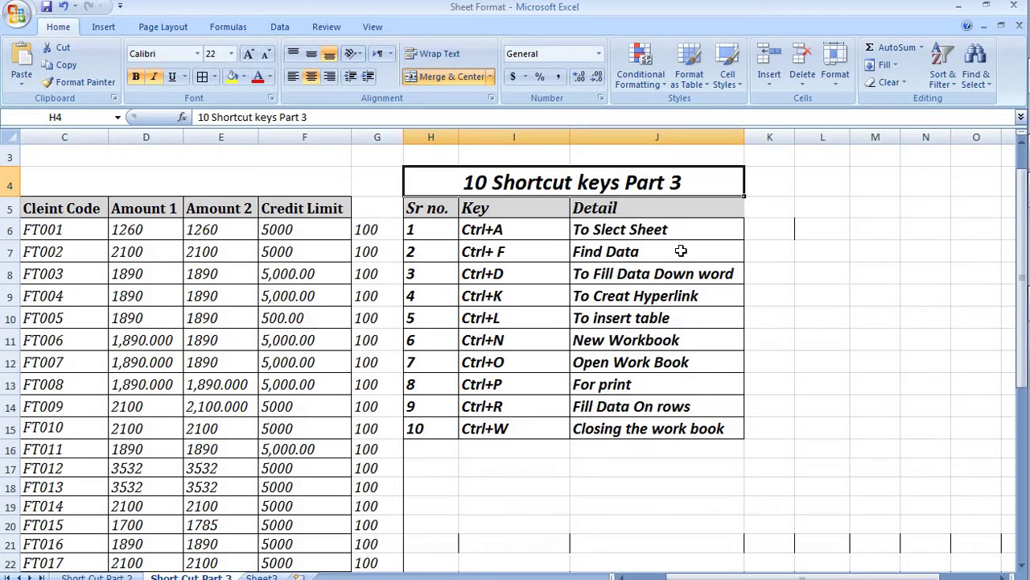
Review the shortcut list's column headings Sr no., Key and Detail in row 5.
key(Down)
key(Down)
key(Down)
key(Up)
key(Up)
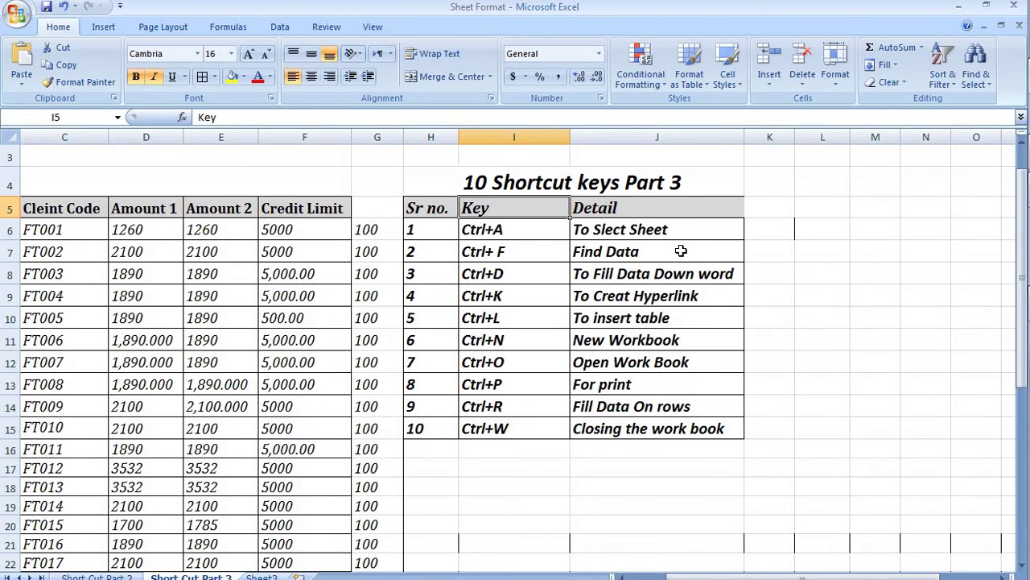
key(Left)
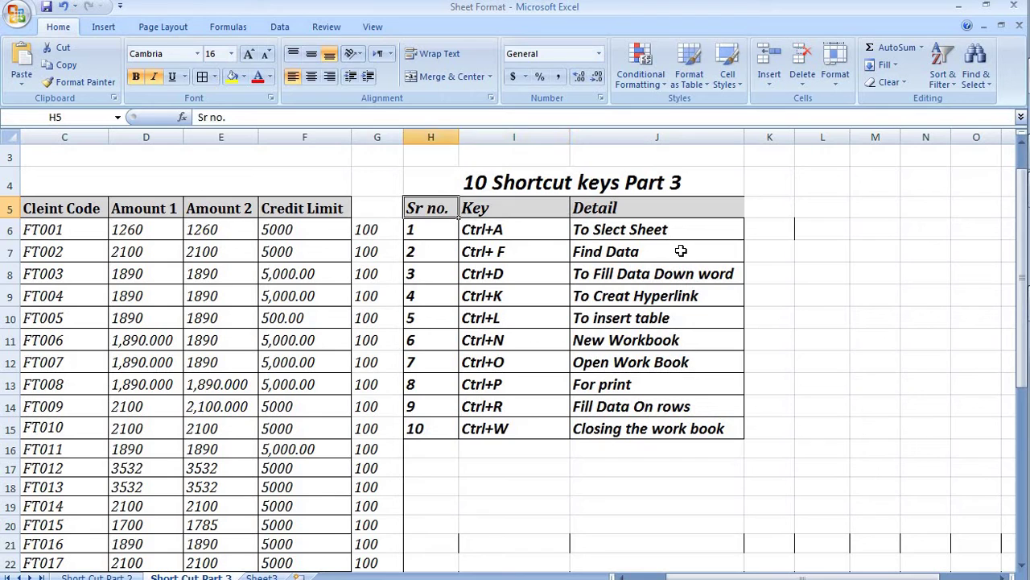
key(Left)
key(Right)
key(Right)
Review the first three shortcut entries, Ctrl+A, Ctrl+F and Ctrl+D, together with their details.
key(Down)
key(Right)
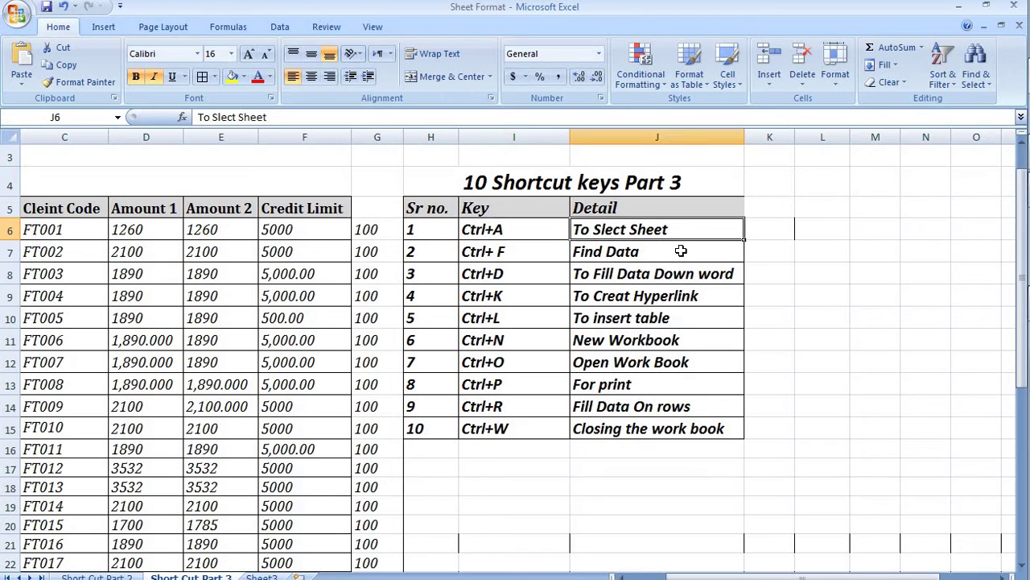
key(Left)
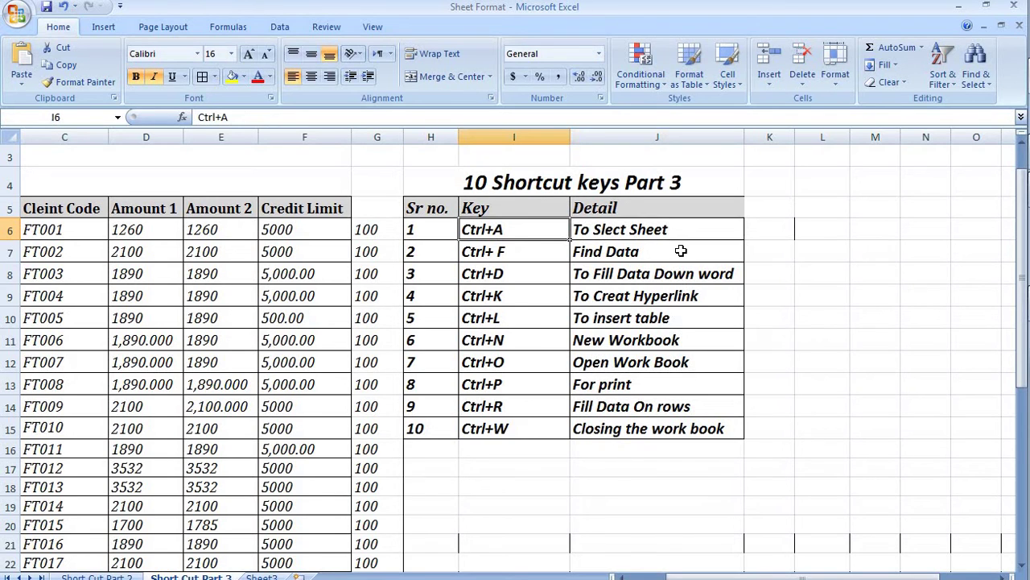
key(Right)
key(Left)
key(Down)
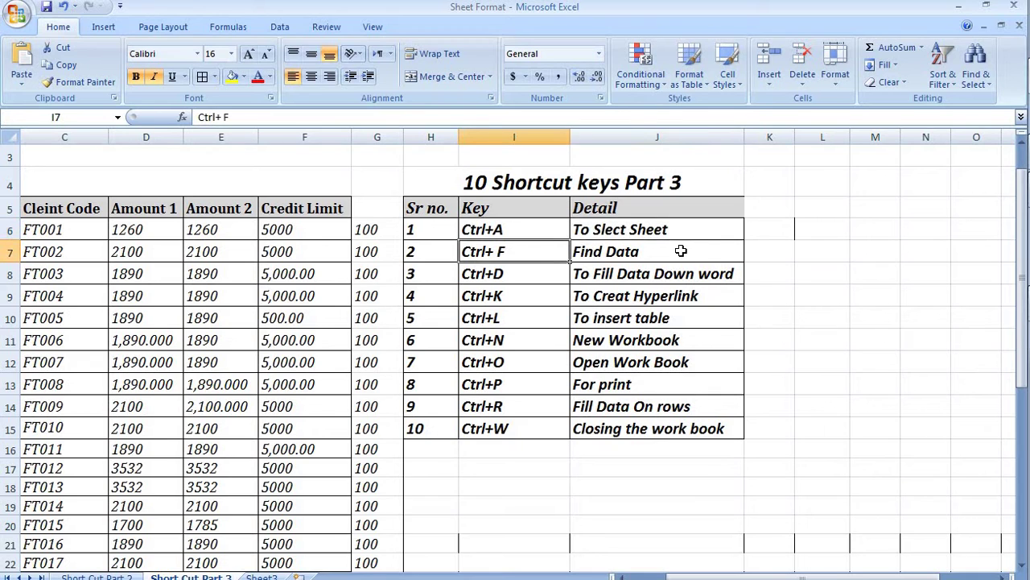
key(Right)
key(Left)
key(Down)
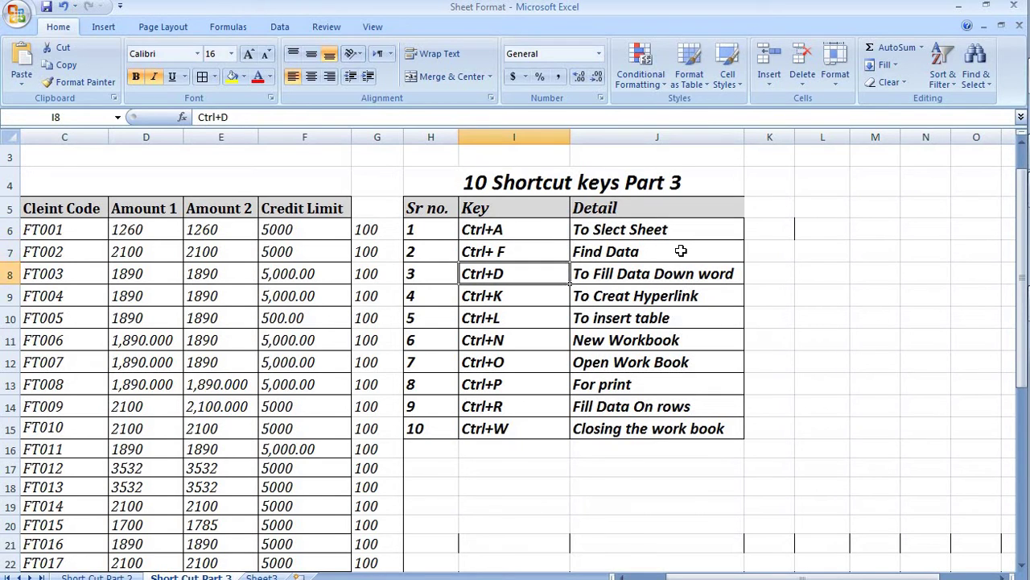
key(Right)
key(Left)
Review the fourth to sixth shortcut entries, Ctrl+K, Ctrl+L and Ctrl+N, together with their details.
key(Left)
key(Left)
key(Down)
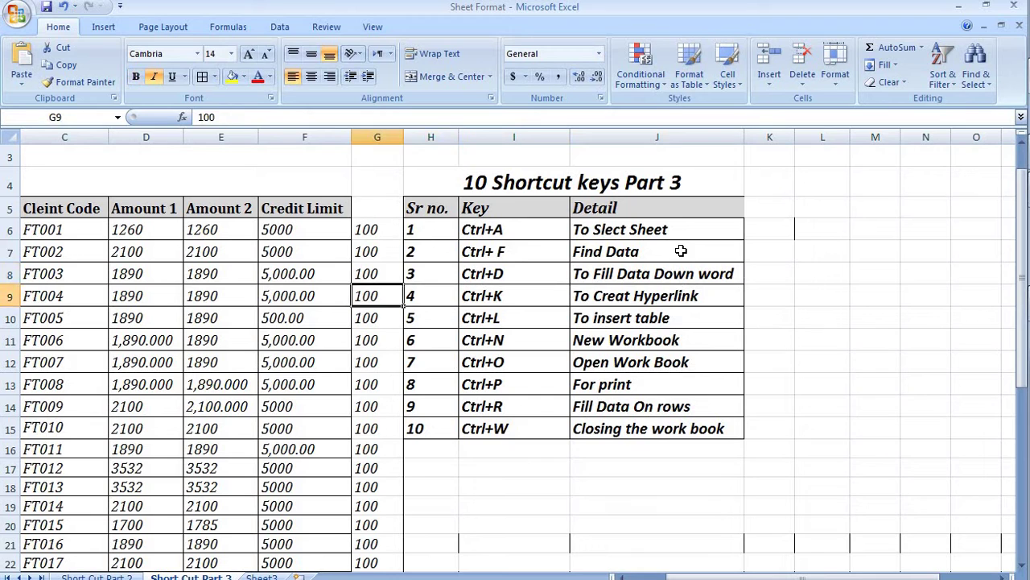
key(Right)
key(Right)
key(Right)
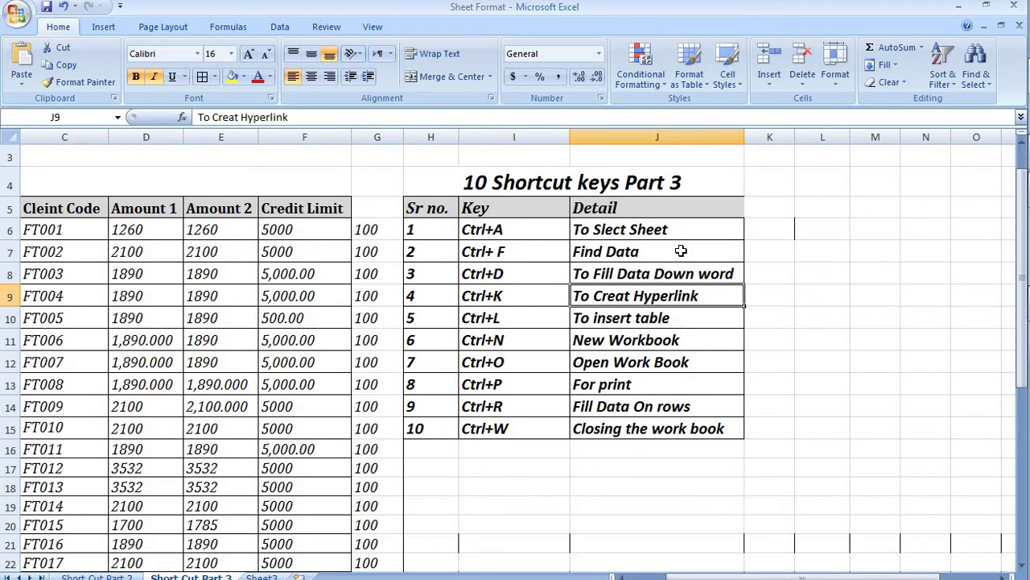
key(Left)
key(Down)
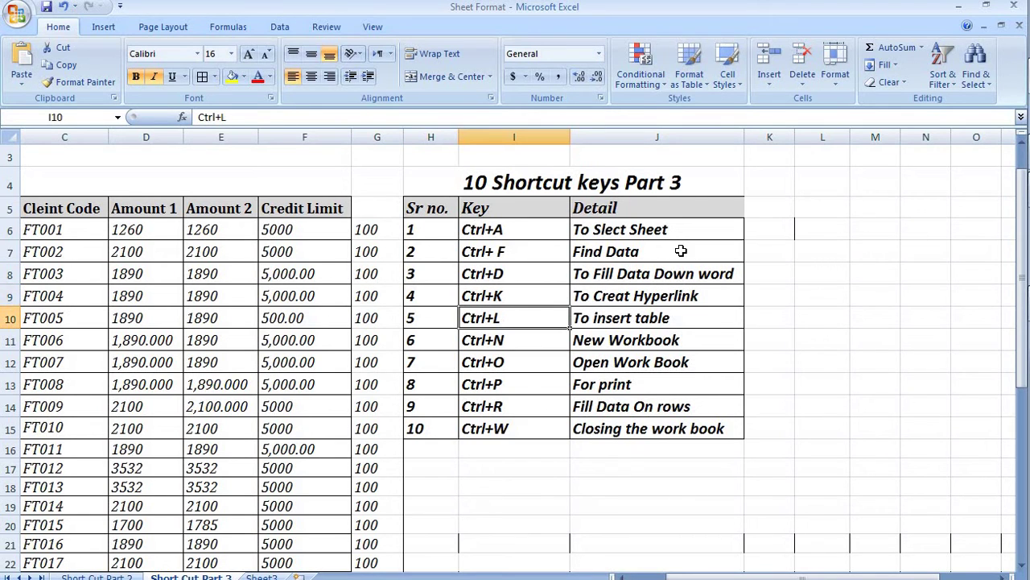
key(Right)
key(Left)
key(Down)
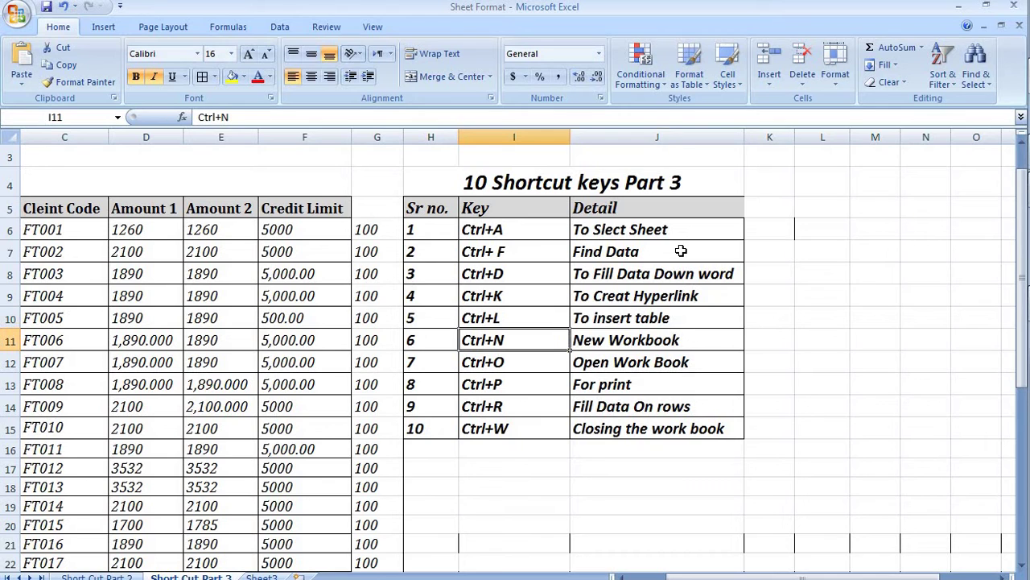
key(Right)
key(Left)
Review the last four shortcut entries, Ctrl+O, Ctrl+P, Ctrl+R and Ctrl+W, in rows 12 to 15.
key(Down)
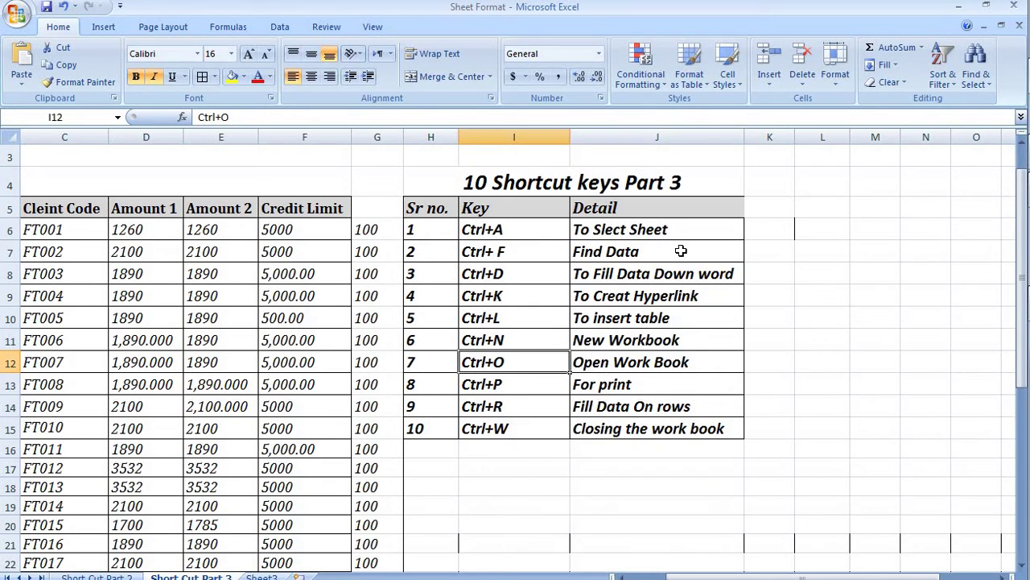
key(Right)
key(Left)
key(Down)
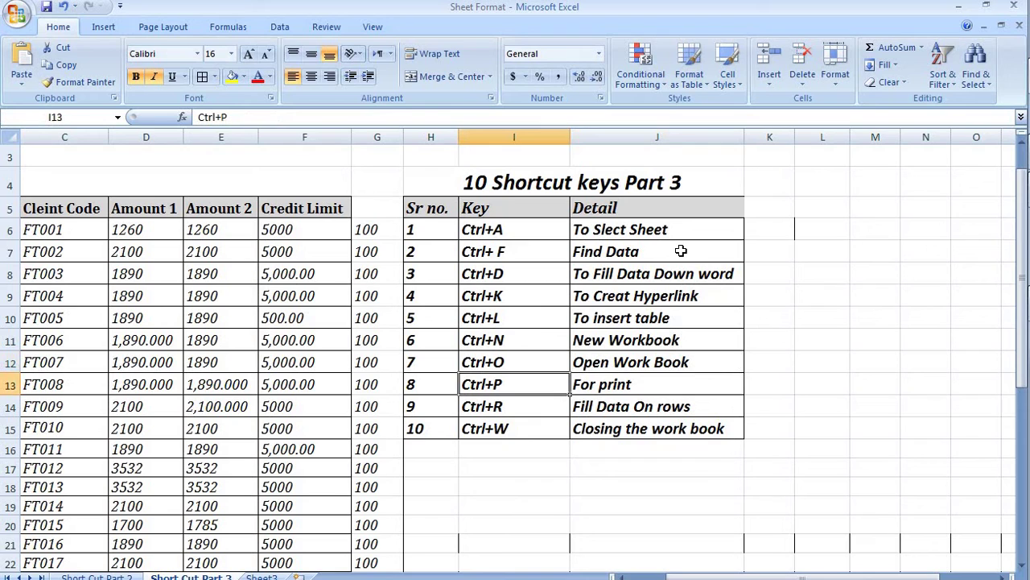
key(Right)
key(Left)
key(Down)
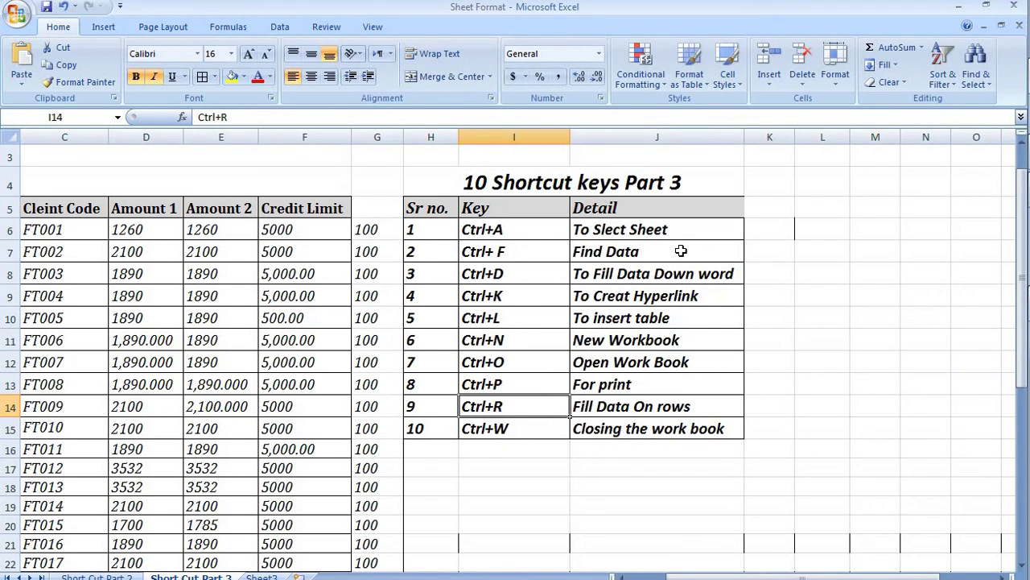
key(Down)
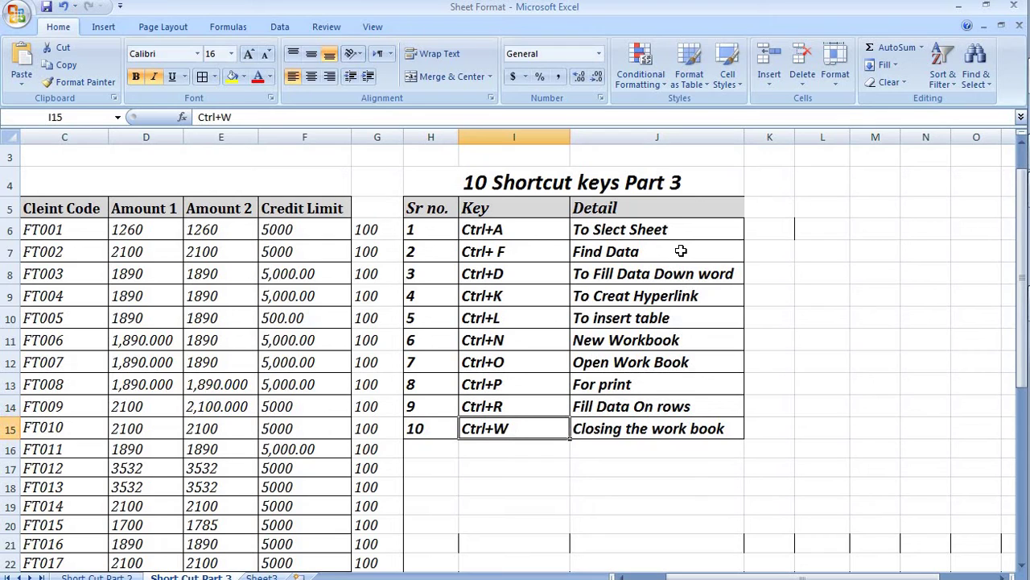